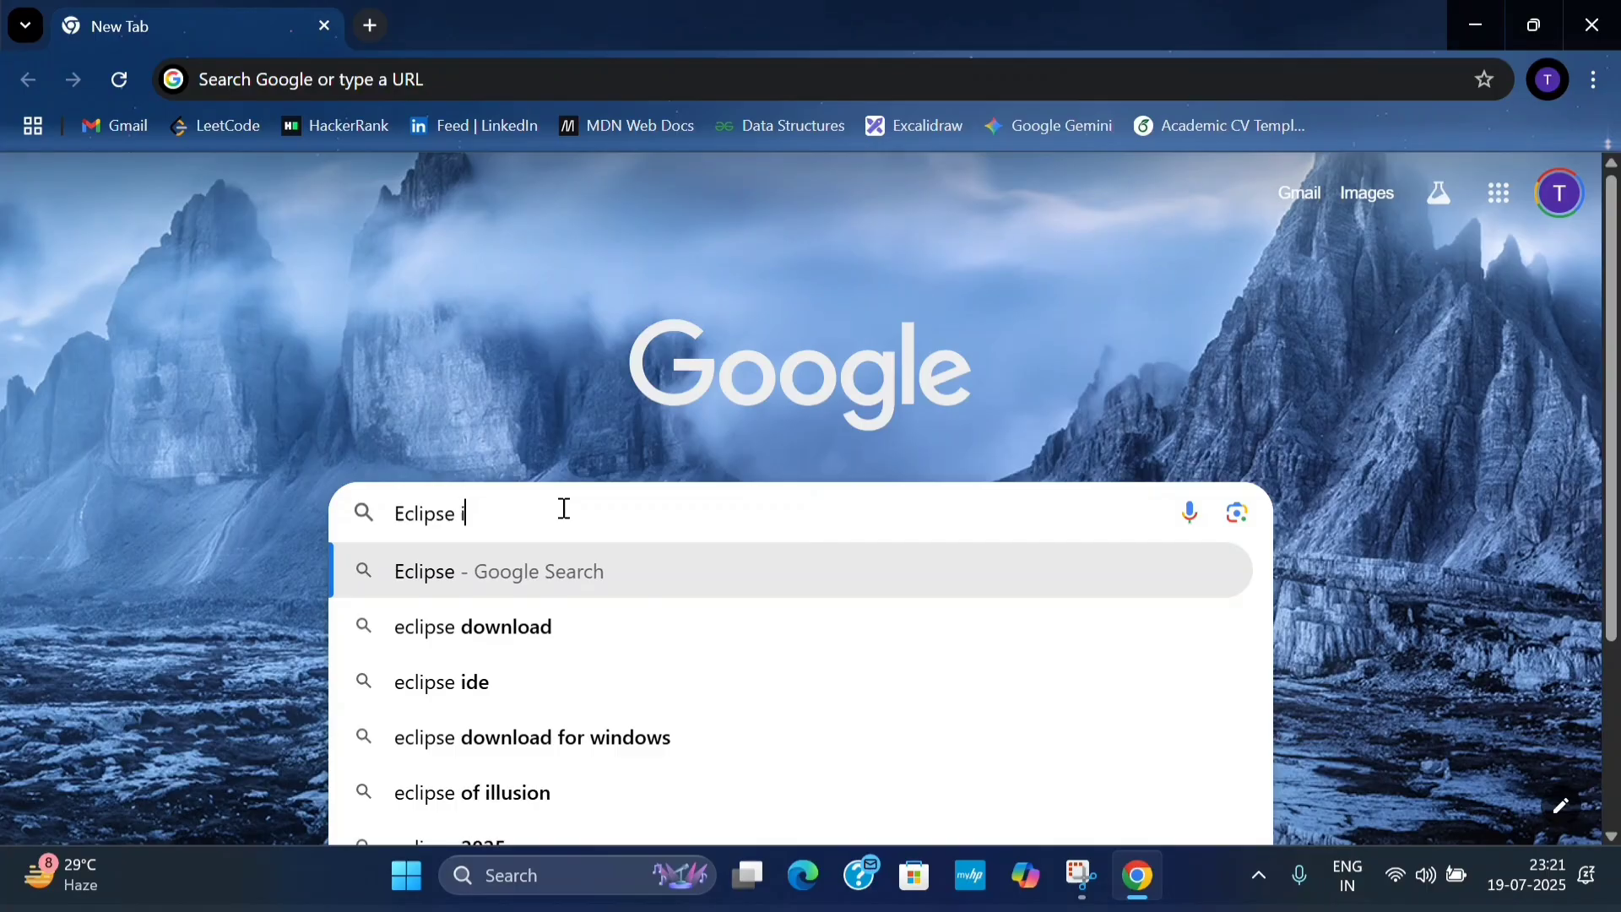
# - Search Google for "eclipse ide download" and open the Eclipse Foundation's Eclipse Downloads page
pyautogui.write('ownload')
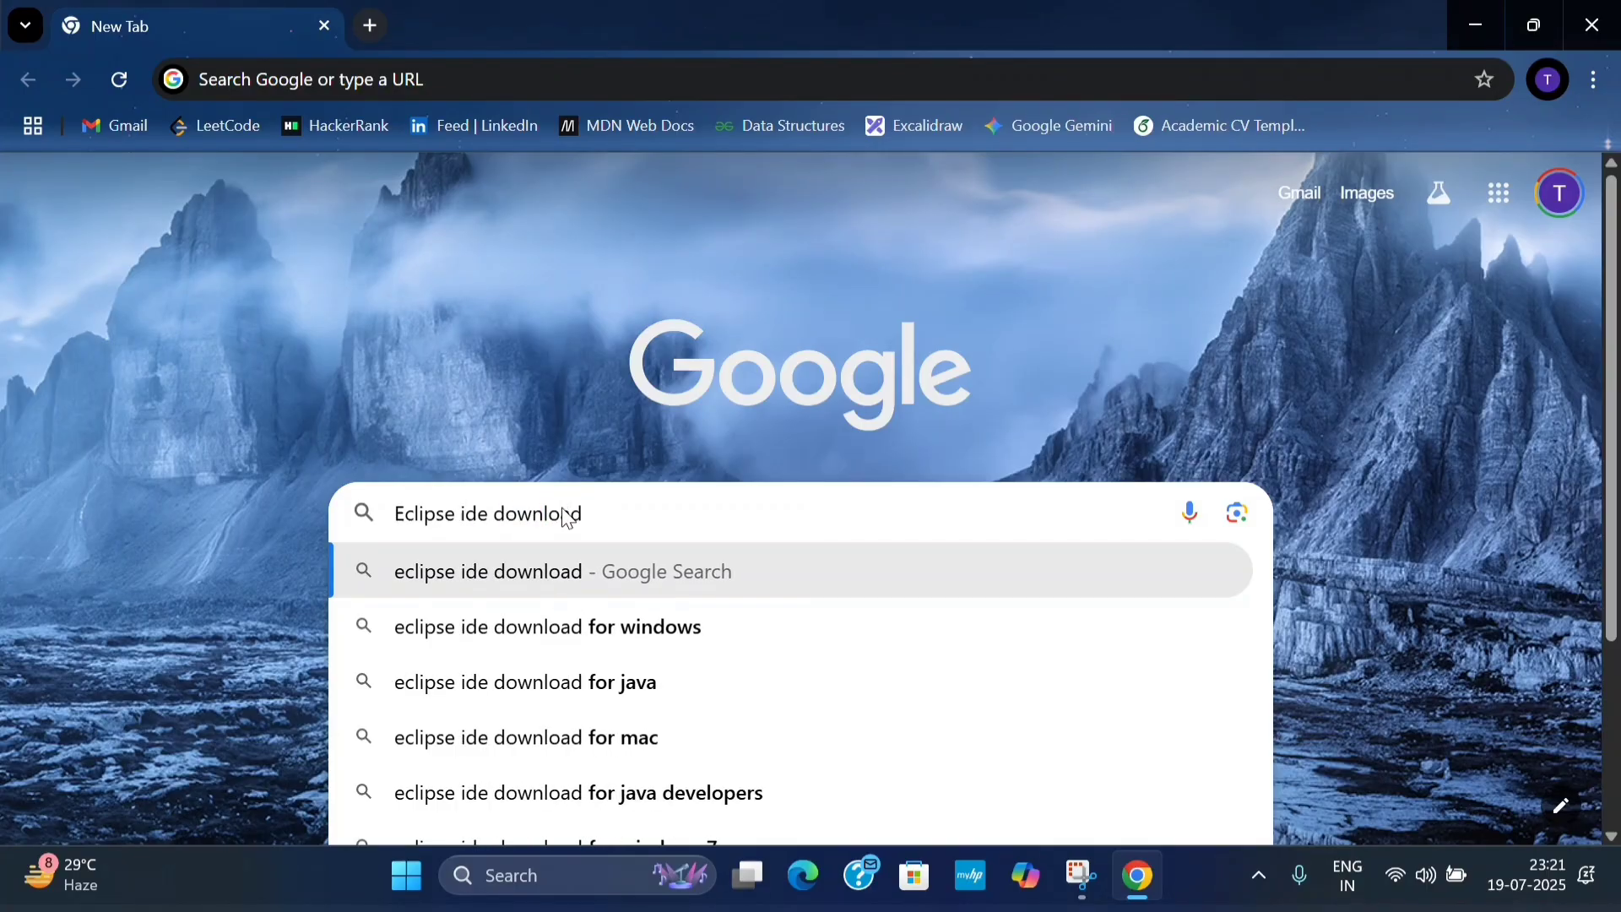
pyautogui.press('Return')
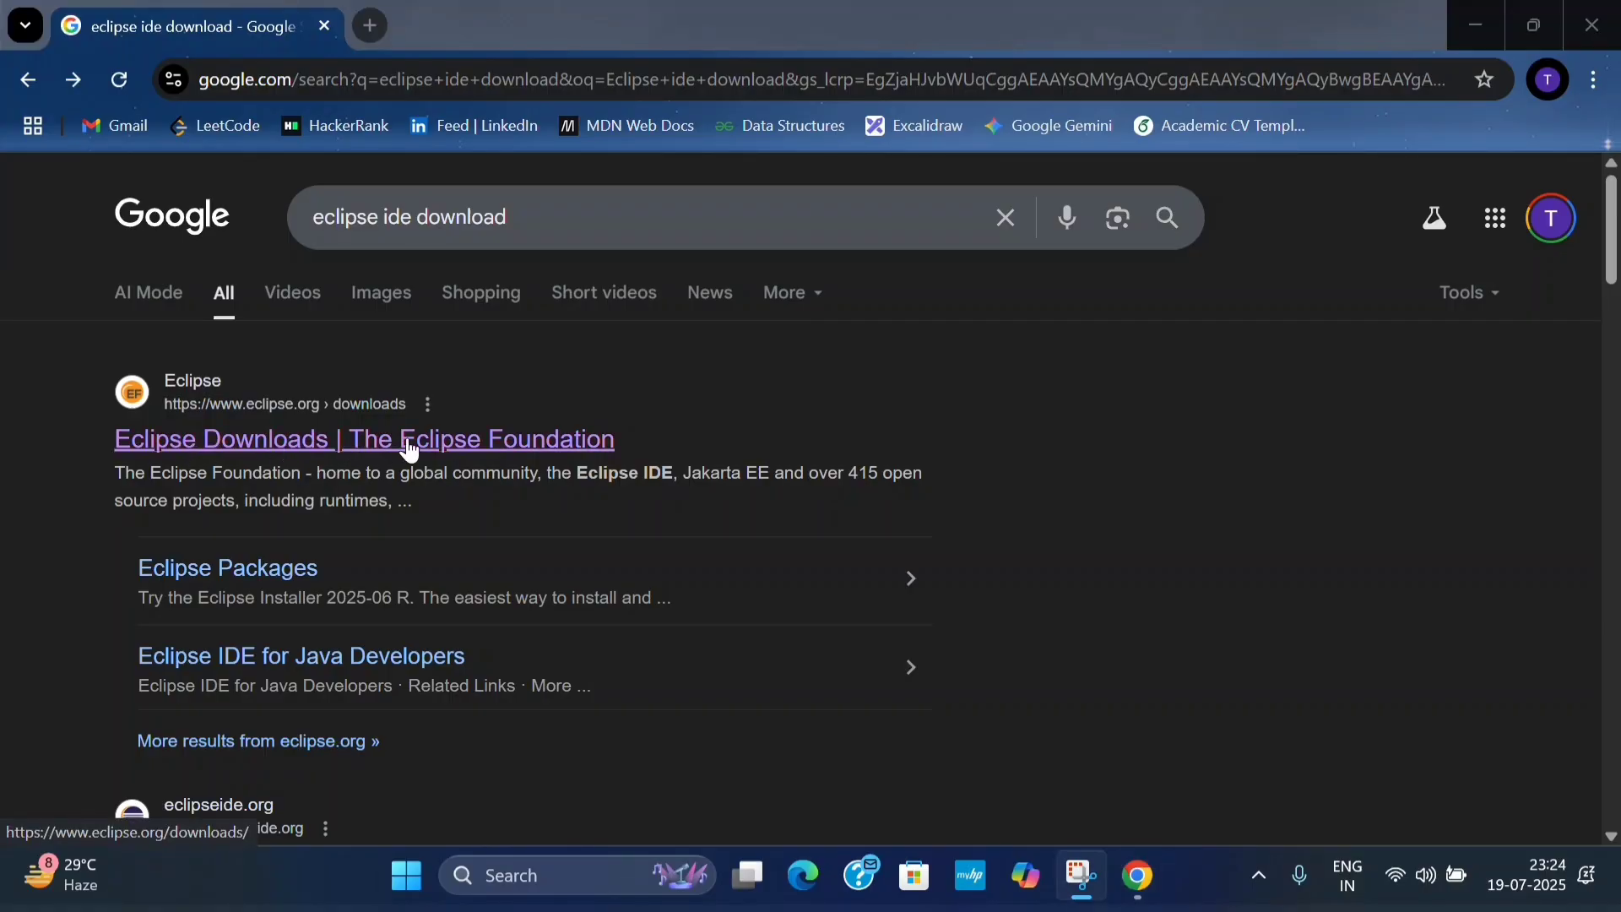
pyautogui.click(227, 441)
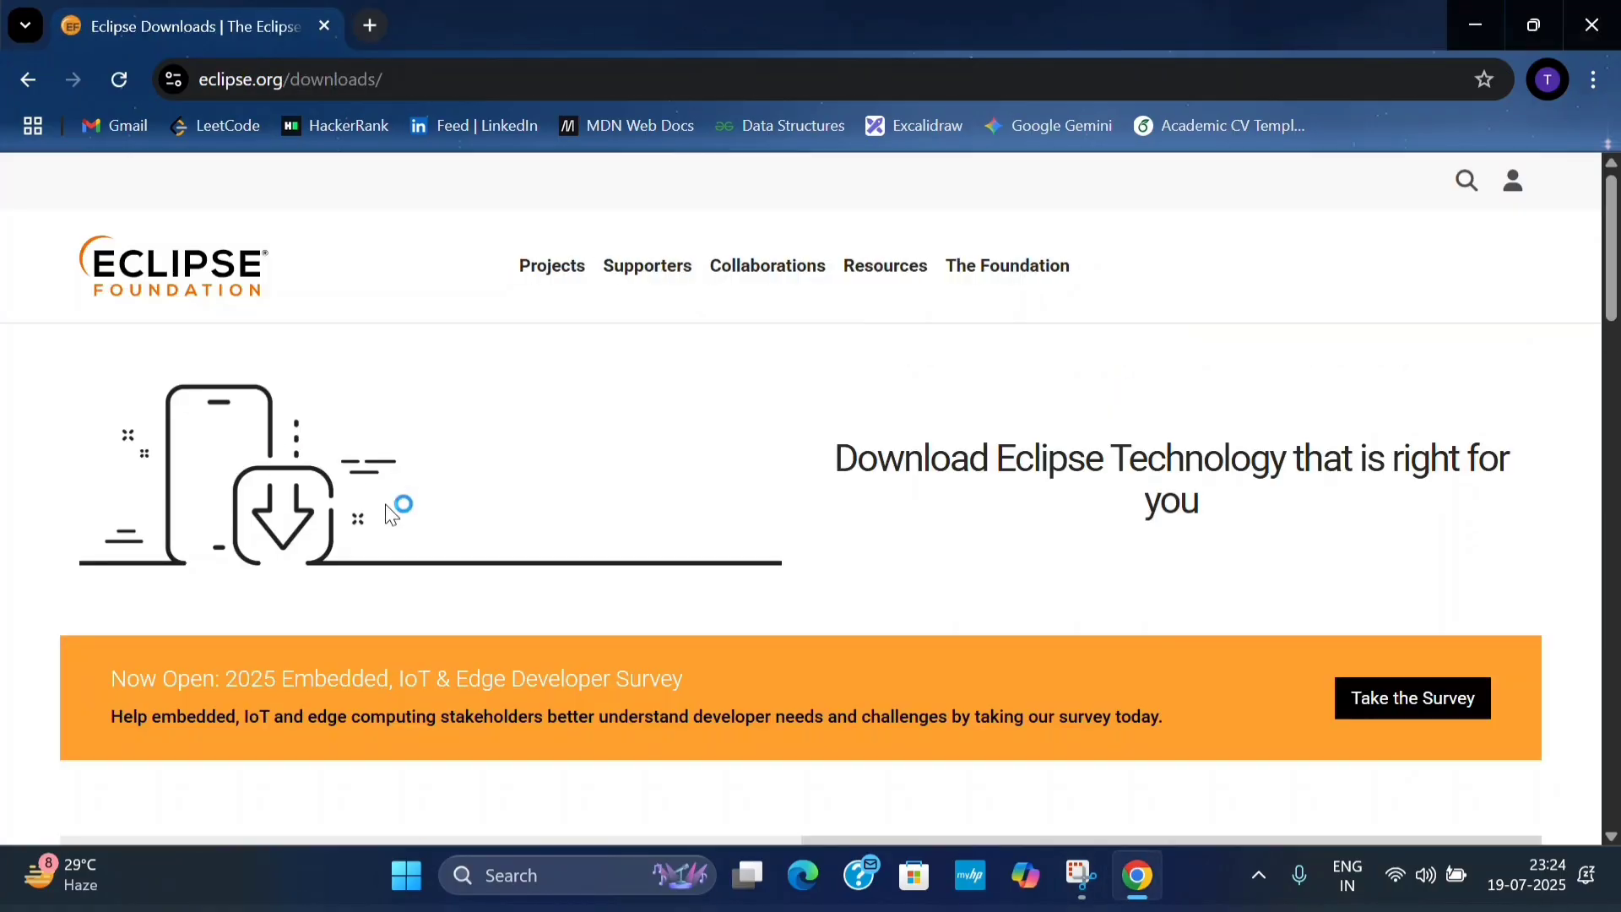
# - Download the x86_64 installer of the Eclipse desktop IDE packages from the offered mirror
pyautogui.scroll(-6, 389, 507)
pyautogui.scroll(-1, 385, 504)
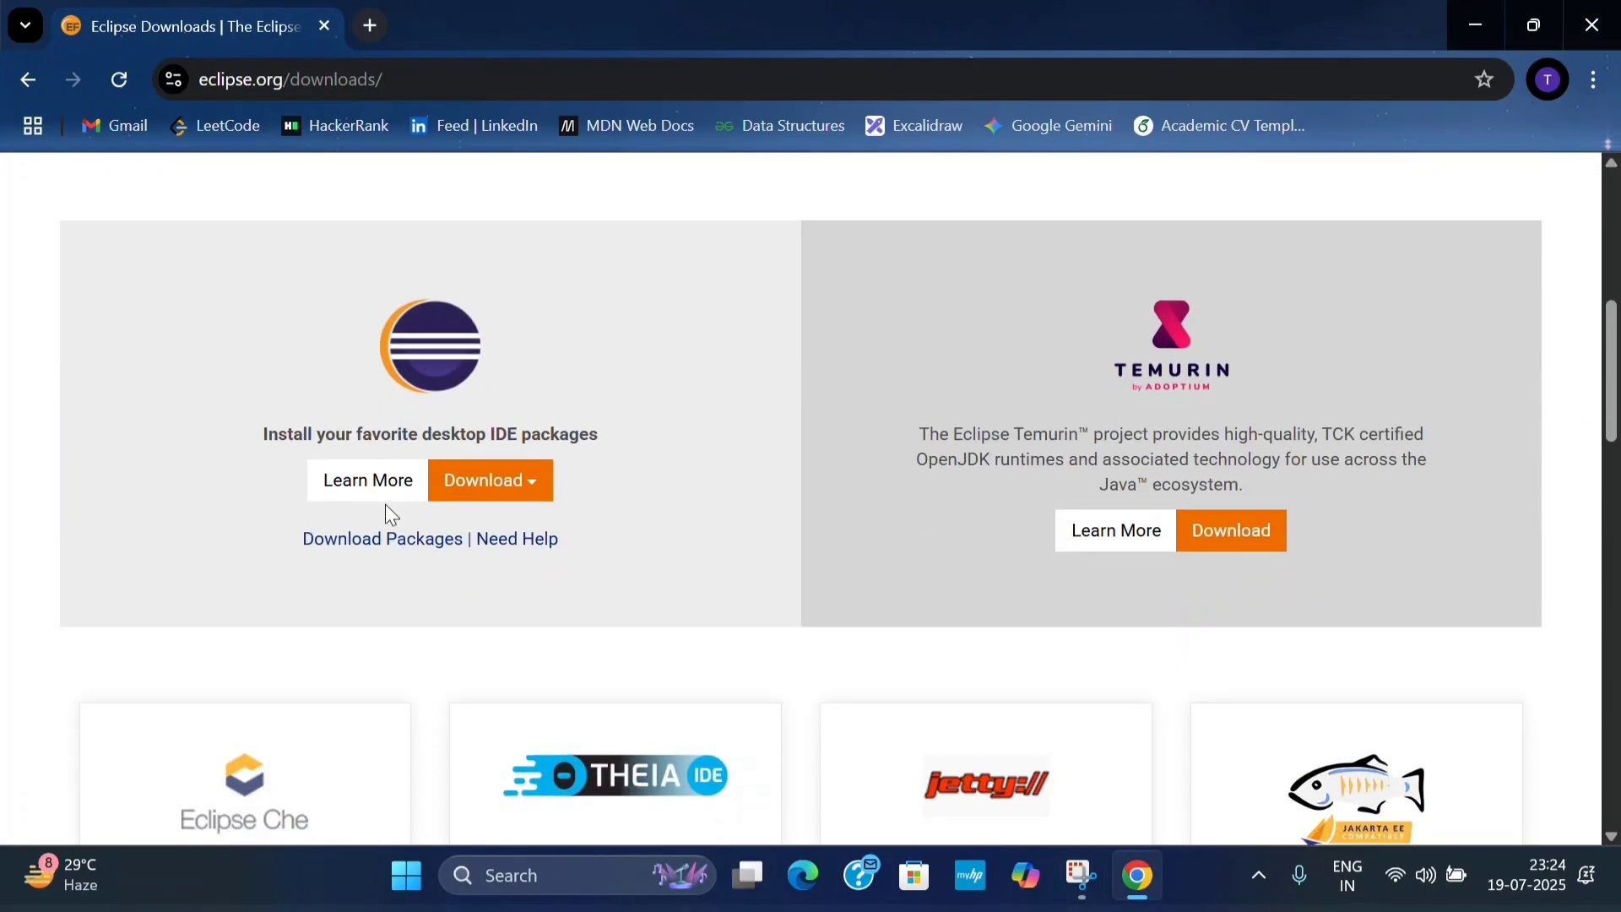
pyautogui.click(542, 489)
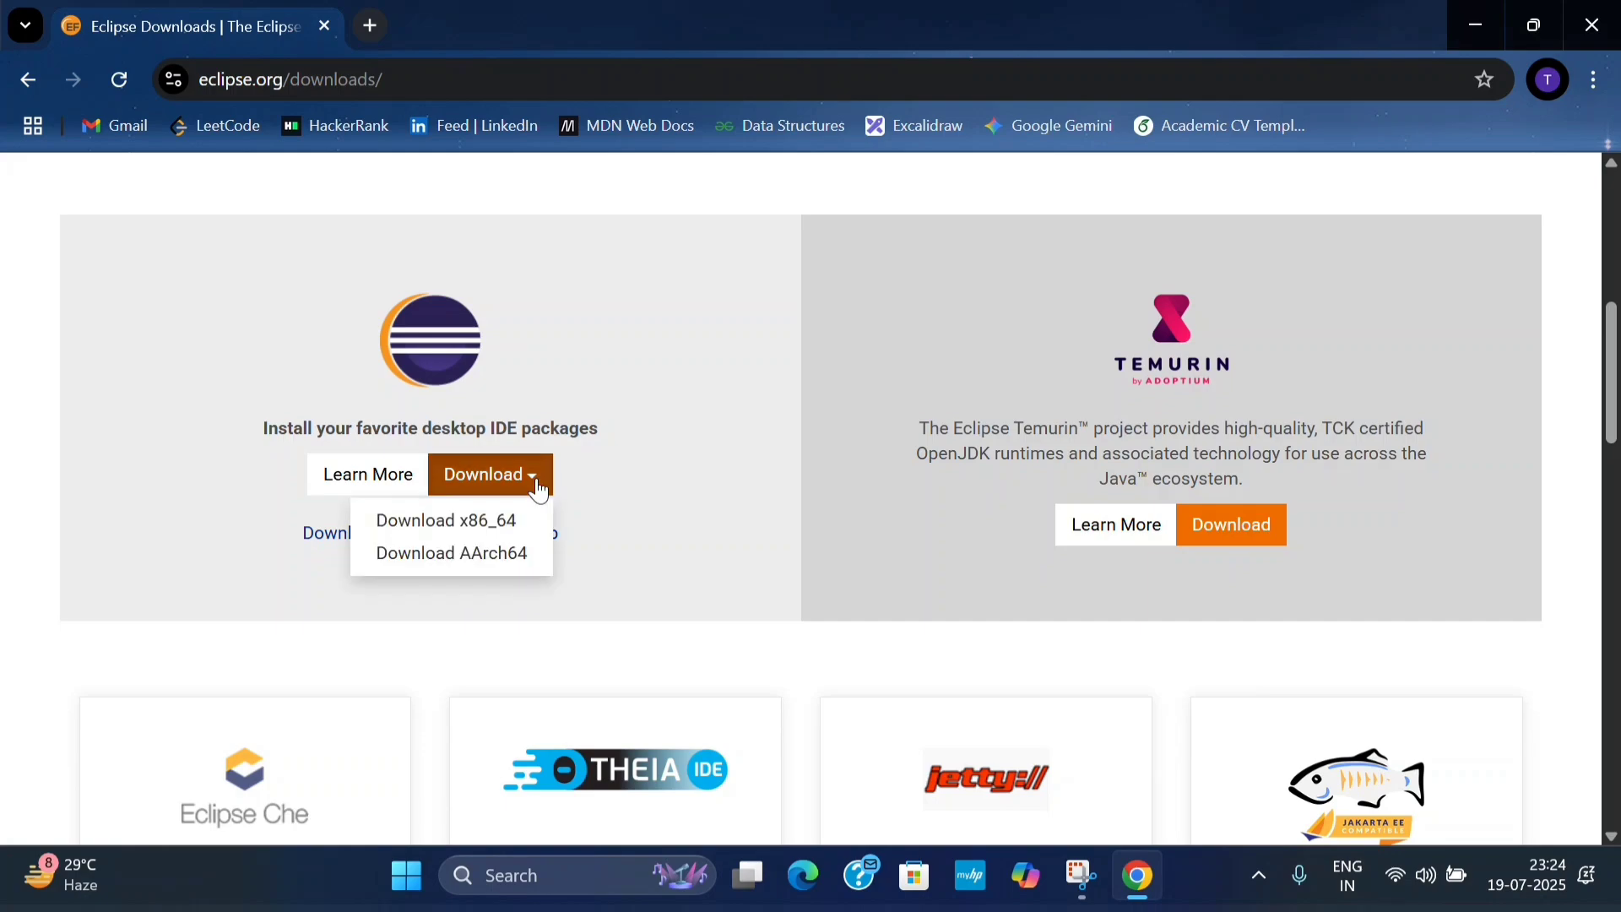
pyautogui.click(447, 525)
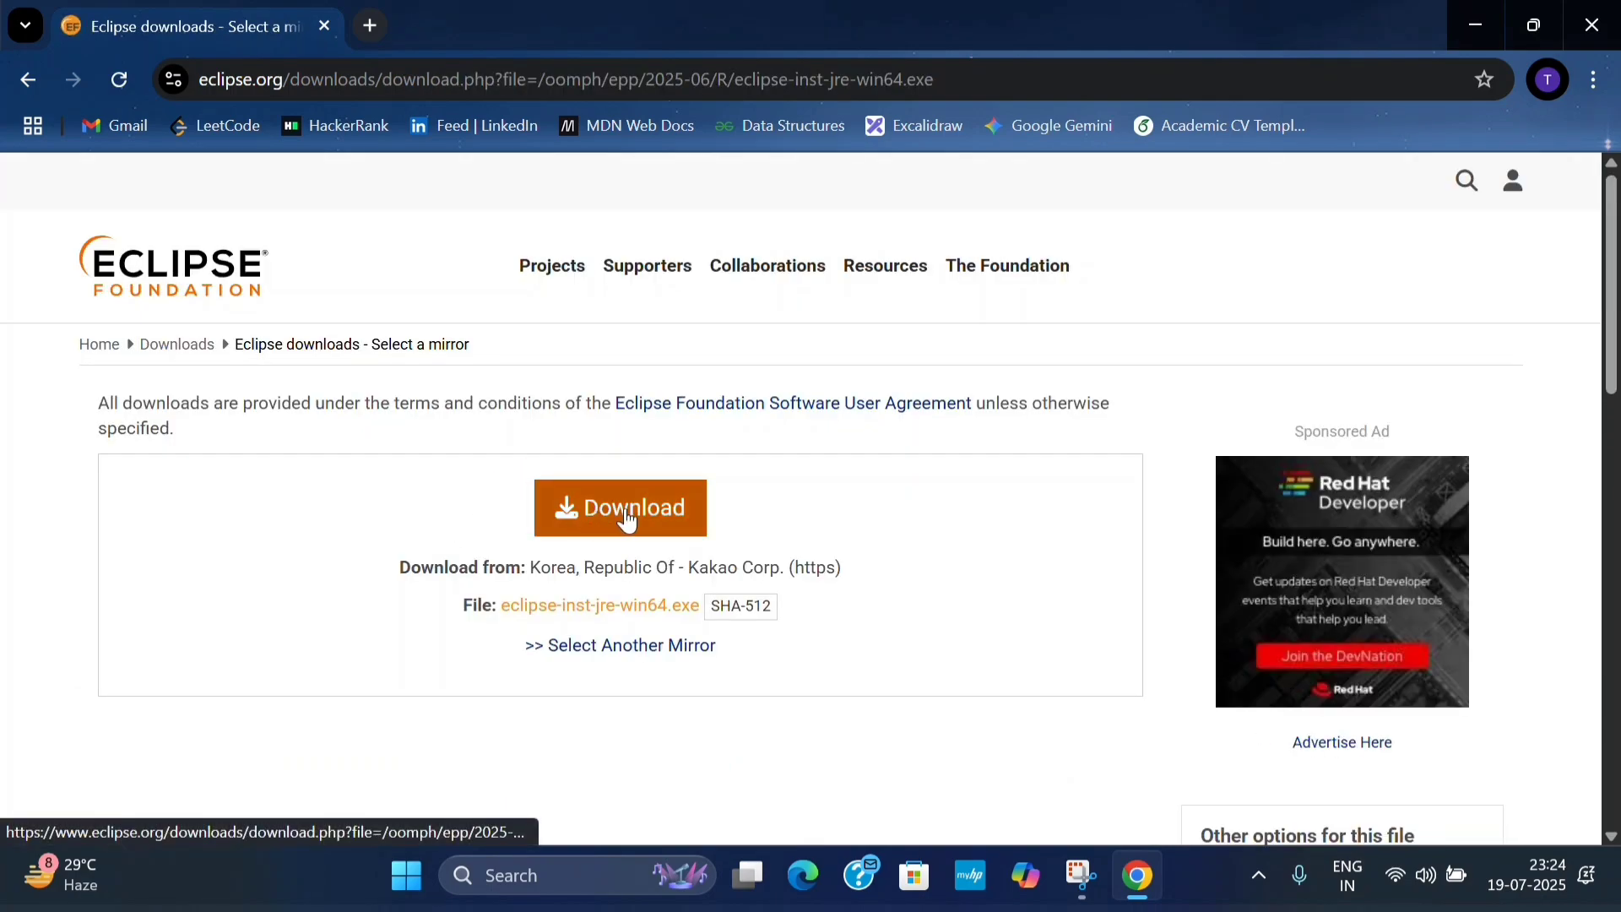
pyautogui.click(630, 520)
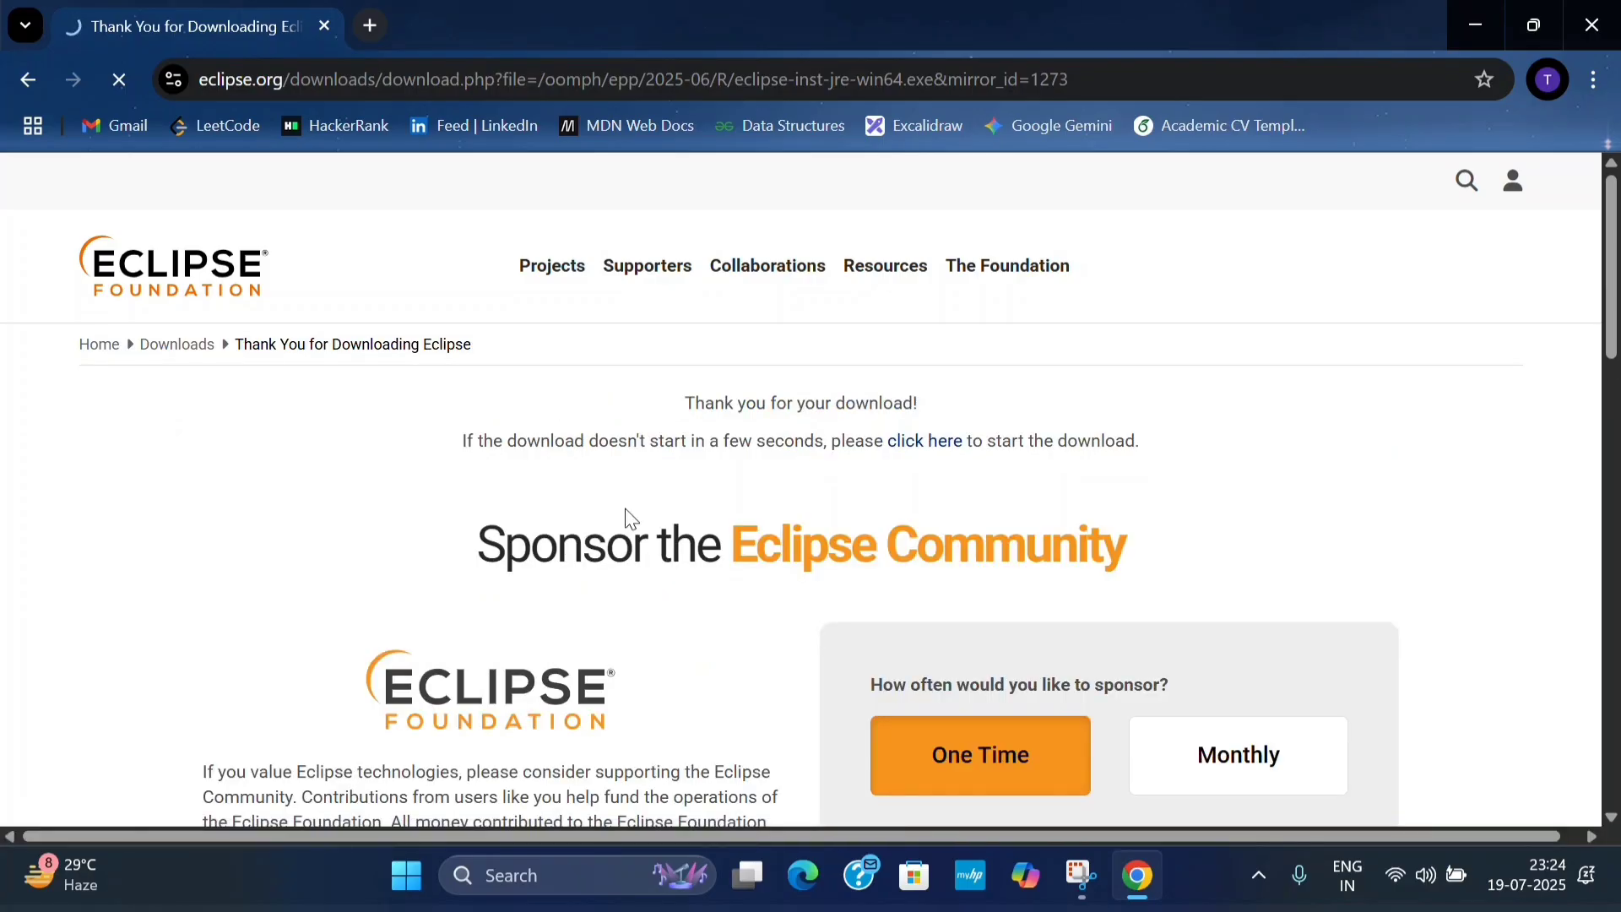
pyautogui.scroll(-3, 902, 533)
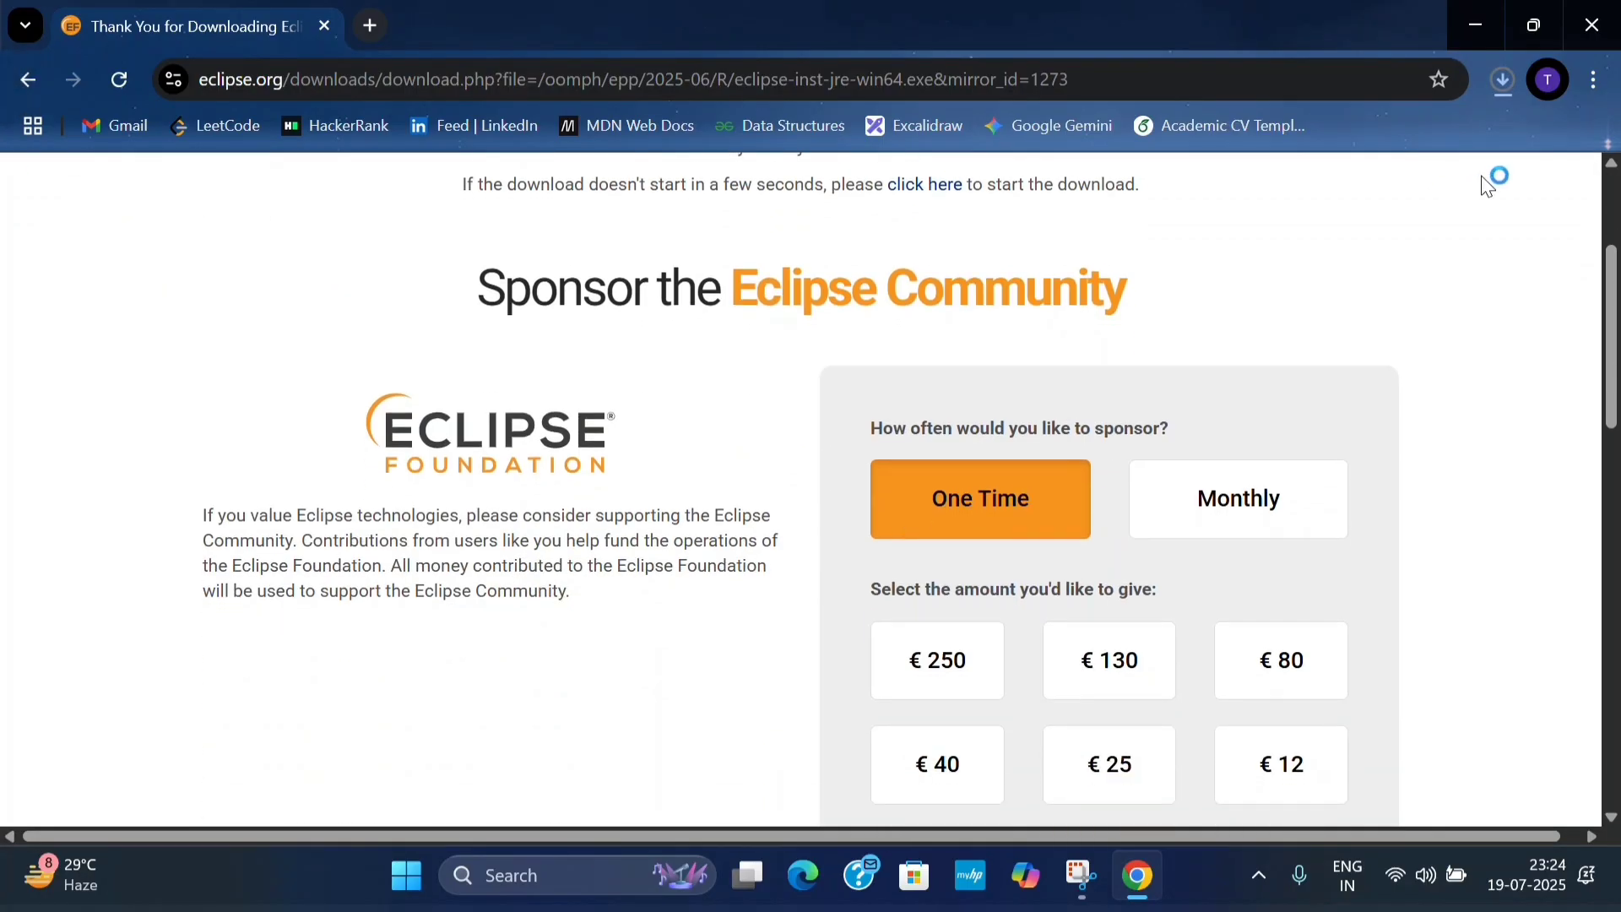
# - Open the downloaded eclipse-inst-jre-win64.exe from the recent downloads and minimize the browser window
pyautogui.click(1506, 76)
pyautogui.moveTo(1341, 173)
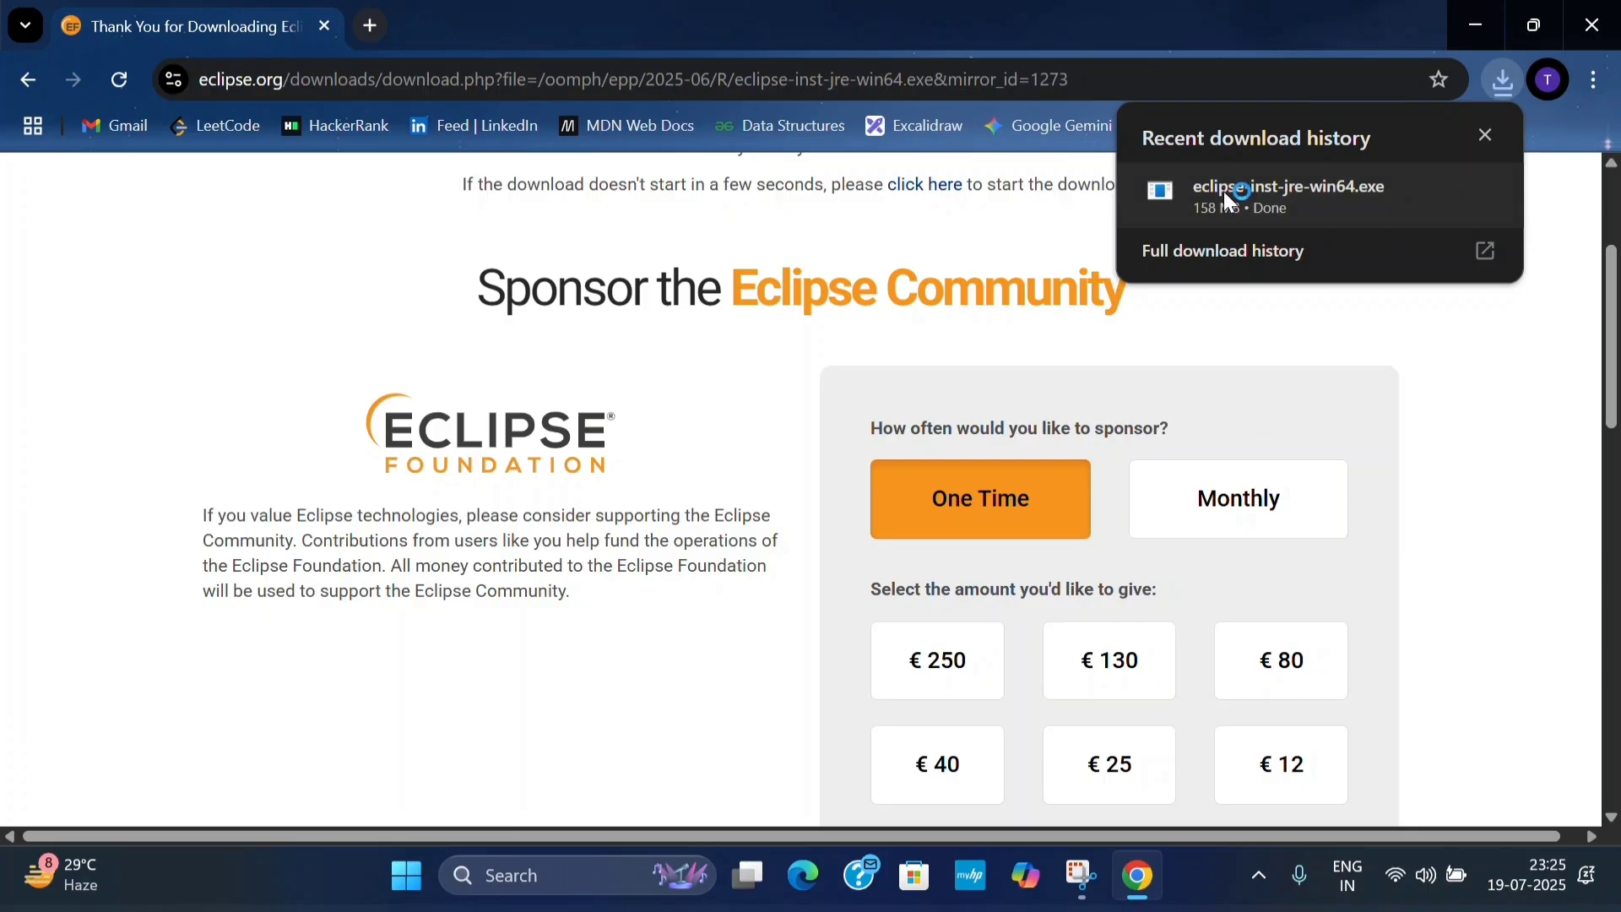
pyautogui.rightClick(1225, 193)
pyautogui.click(1283, 222)
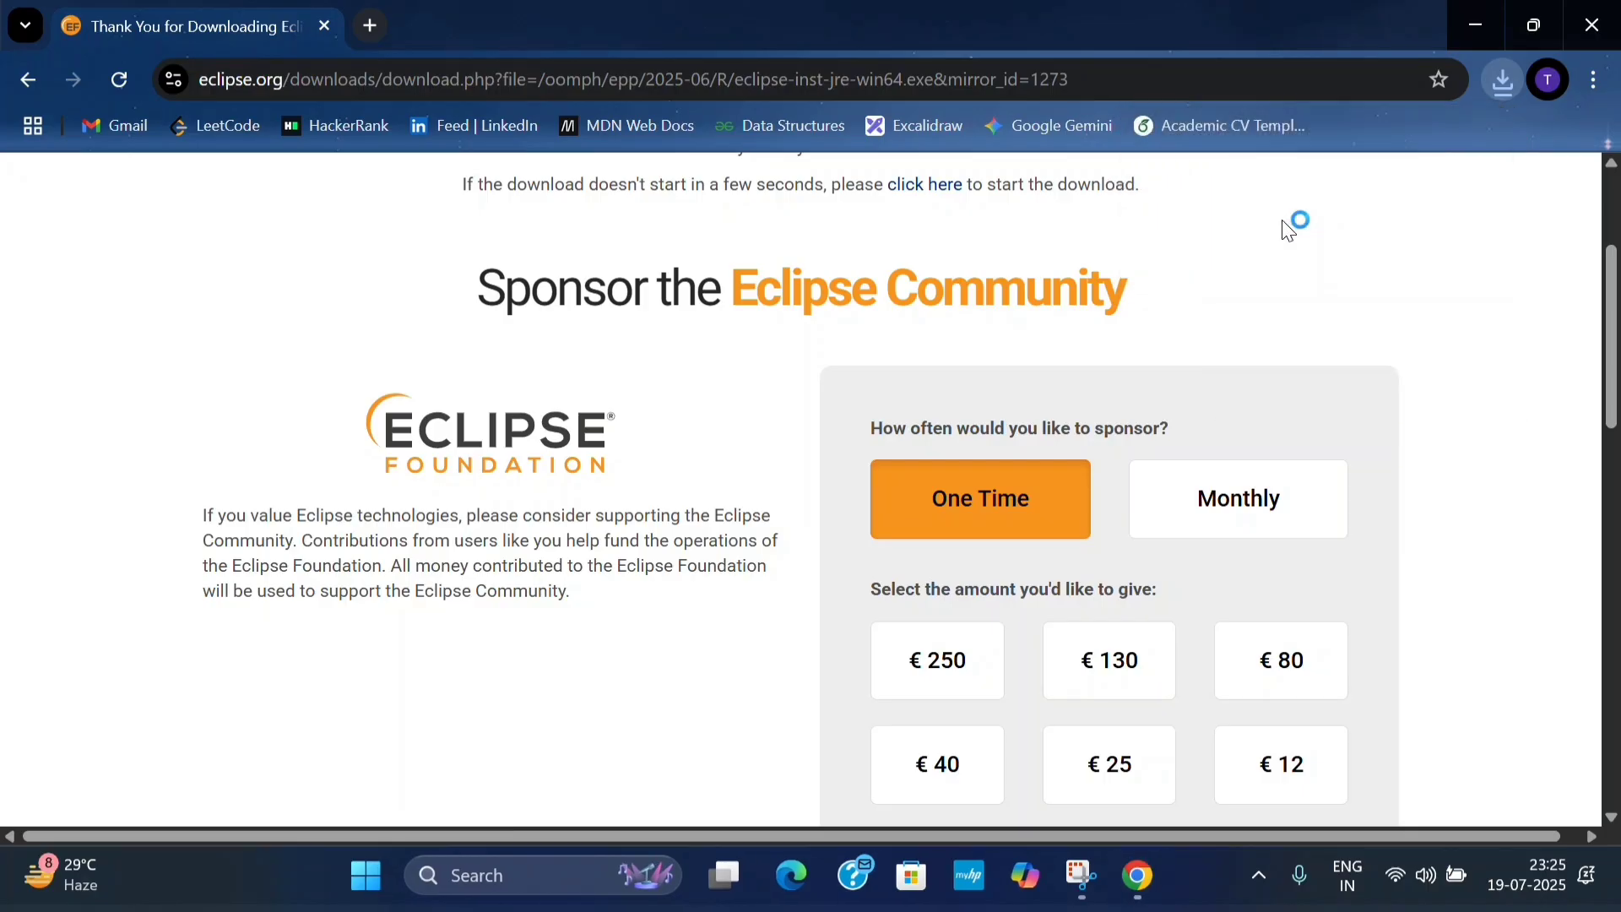
pyautogui.click(1479, 26)
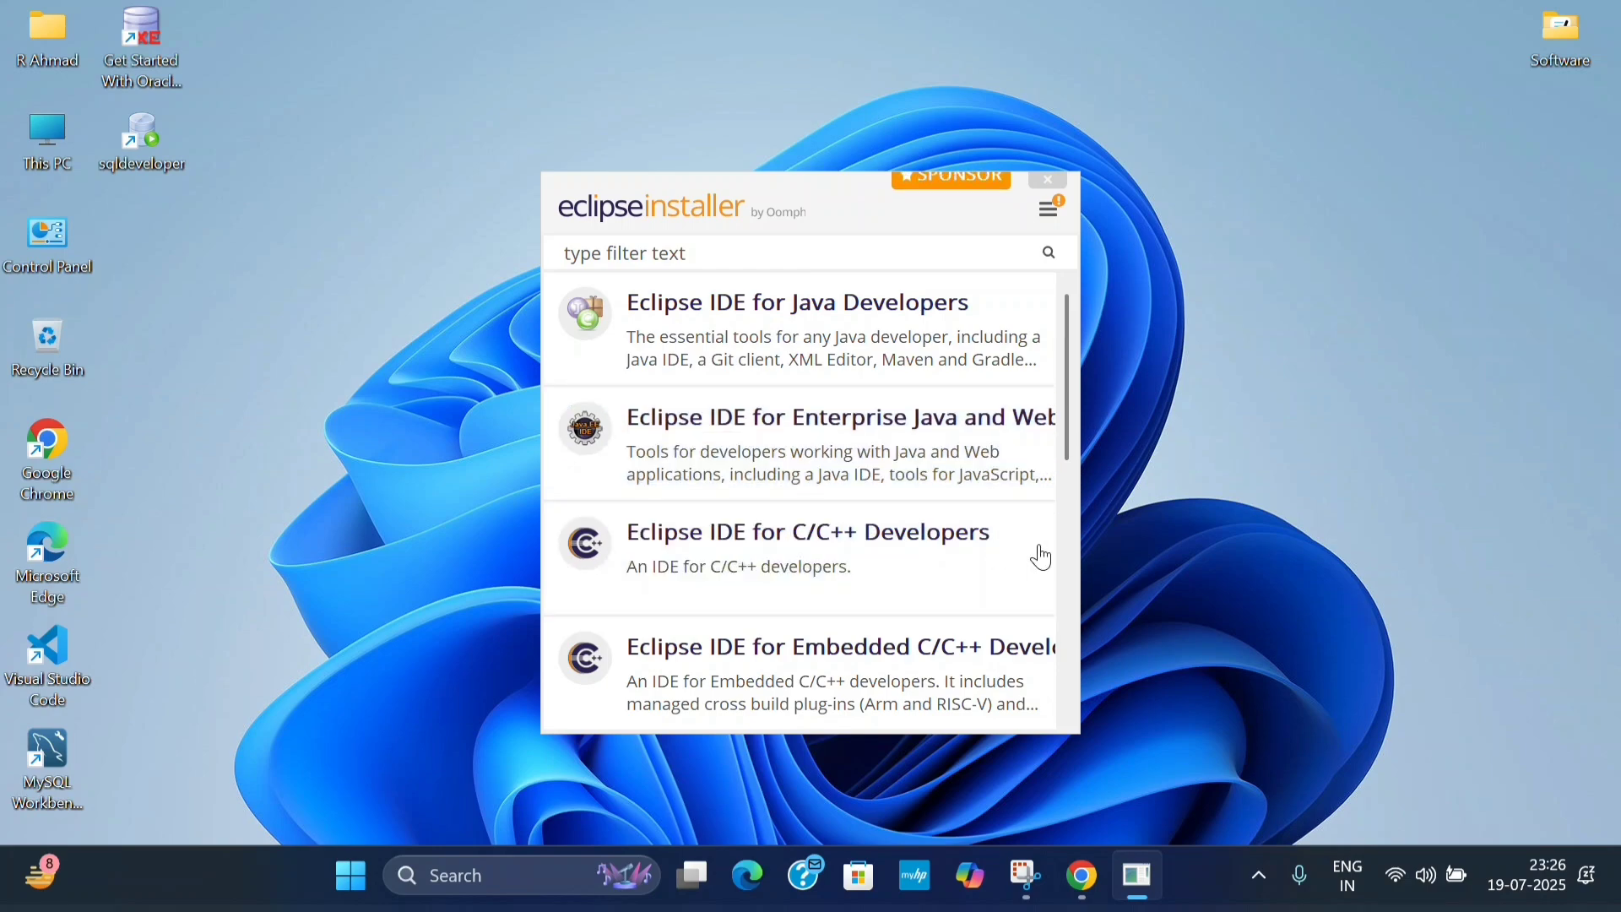
# - Install Eclipse IDE for Java Developers with the preset installation options and launch it
pyautogui.click(772, 327)
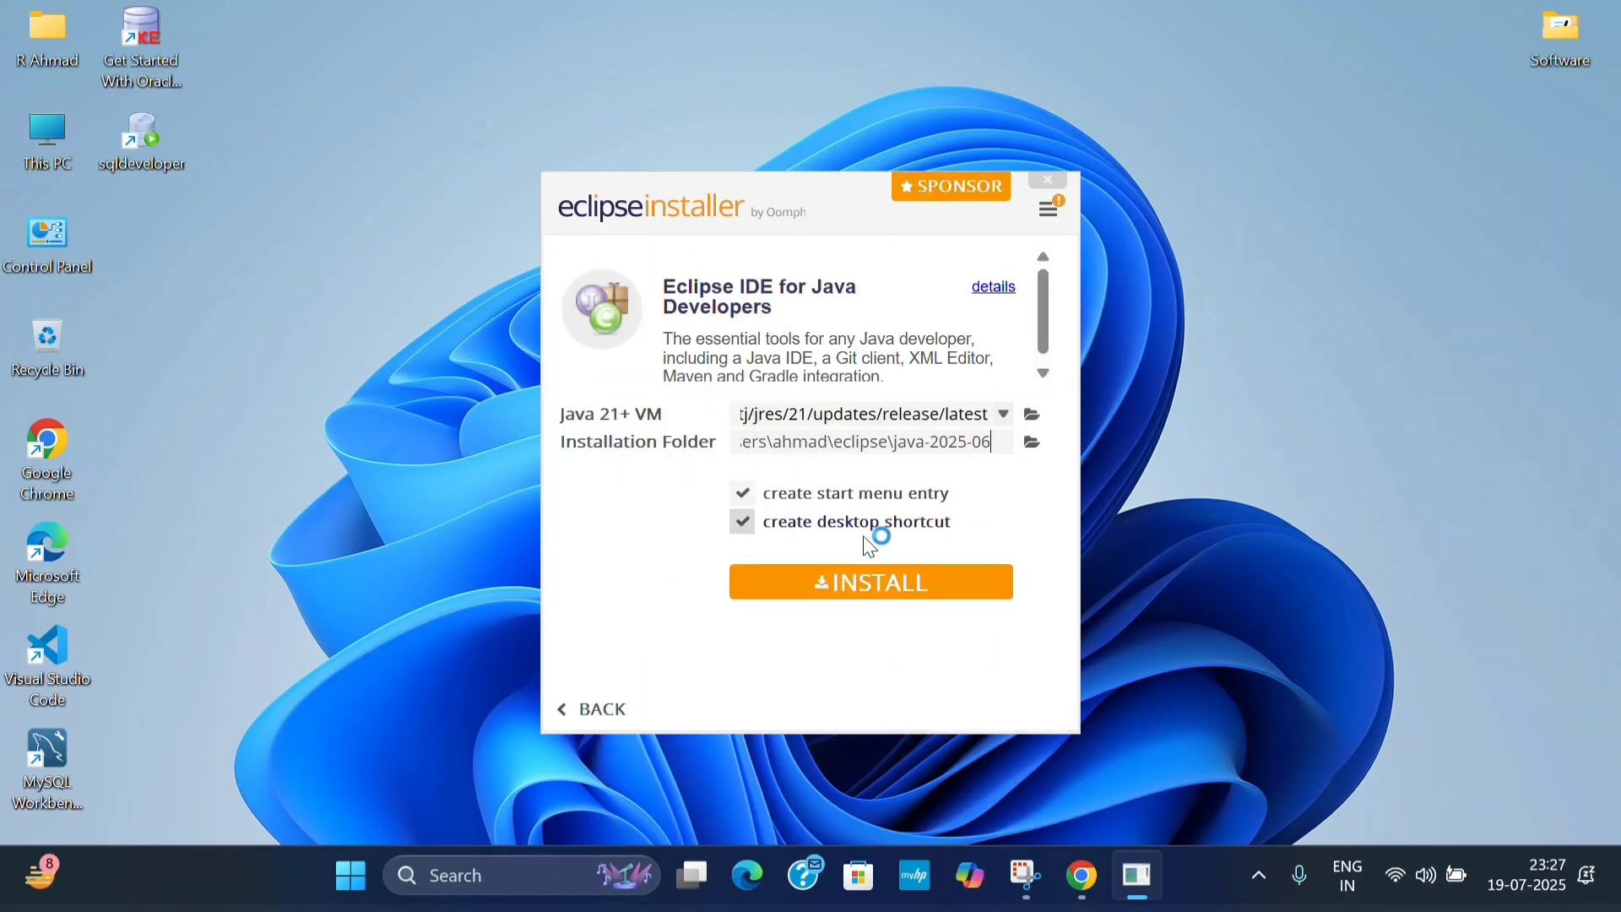
pyautogui.click(871, 583)
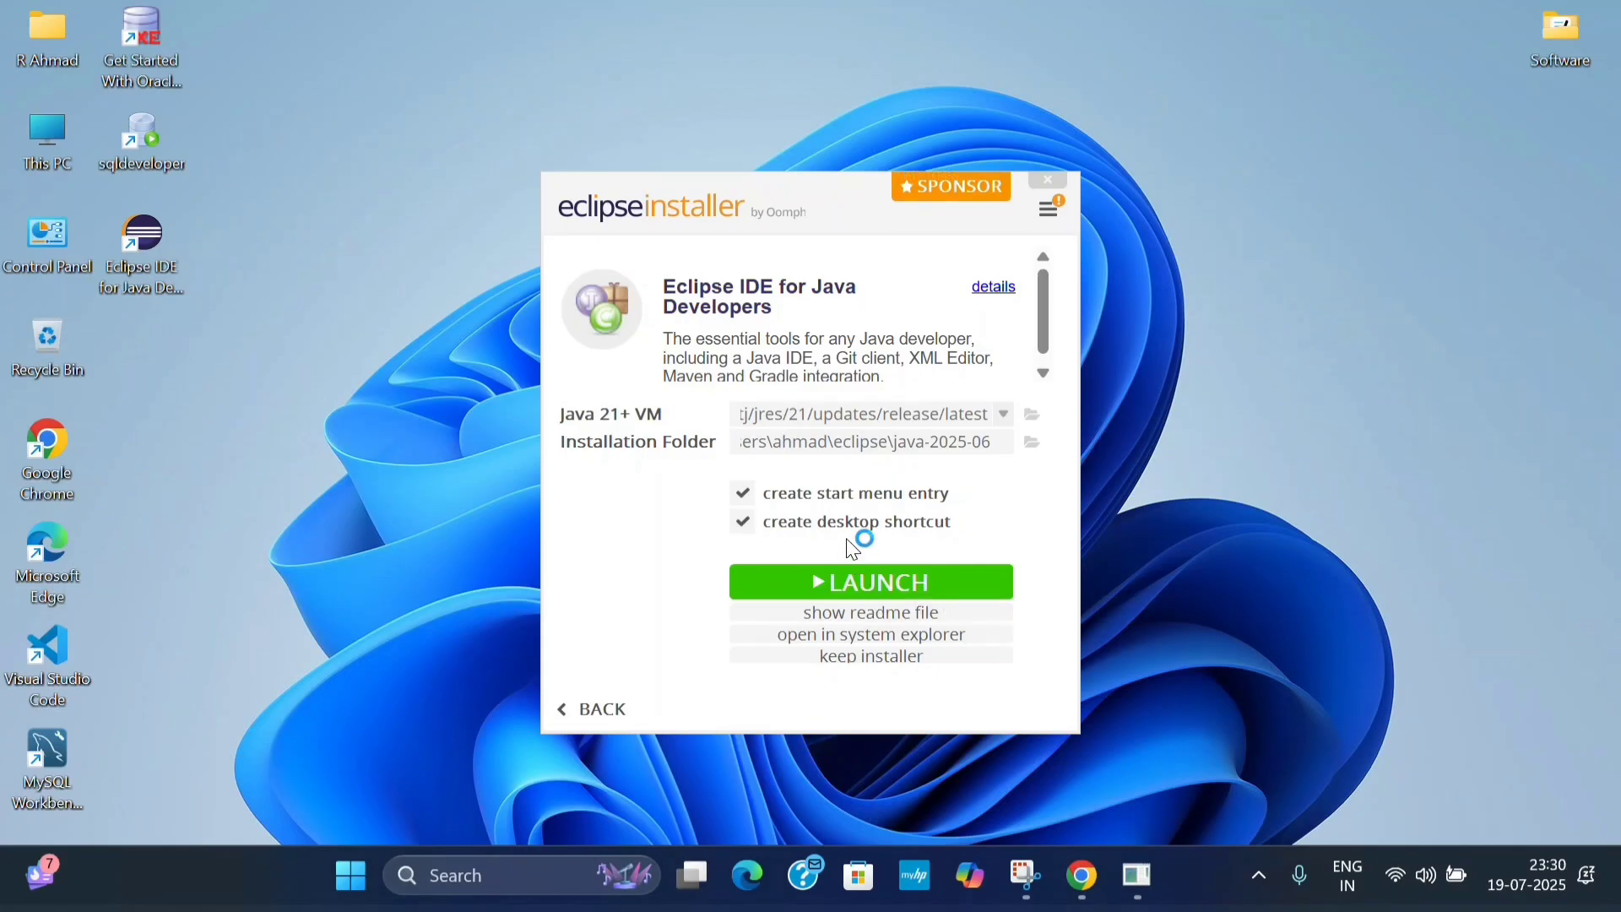
pyautogui.click(858, 584)
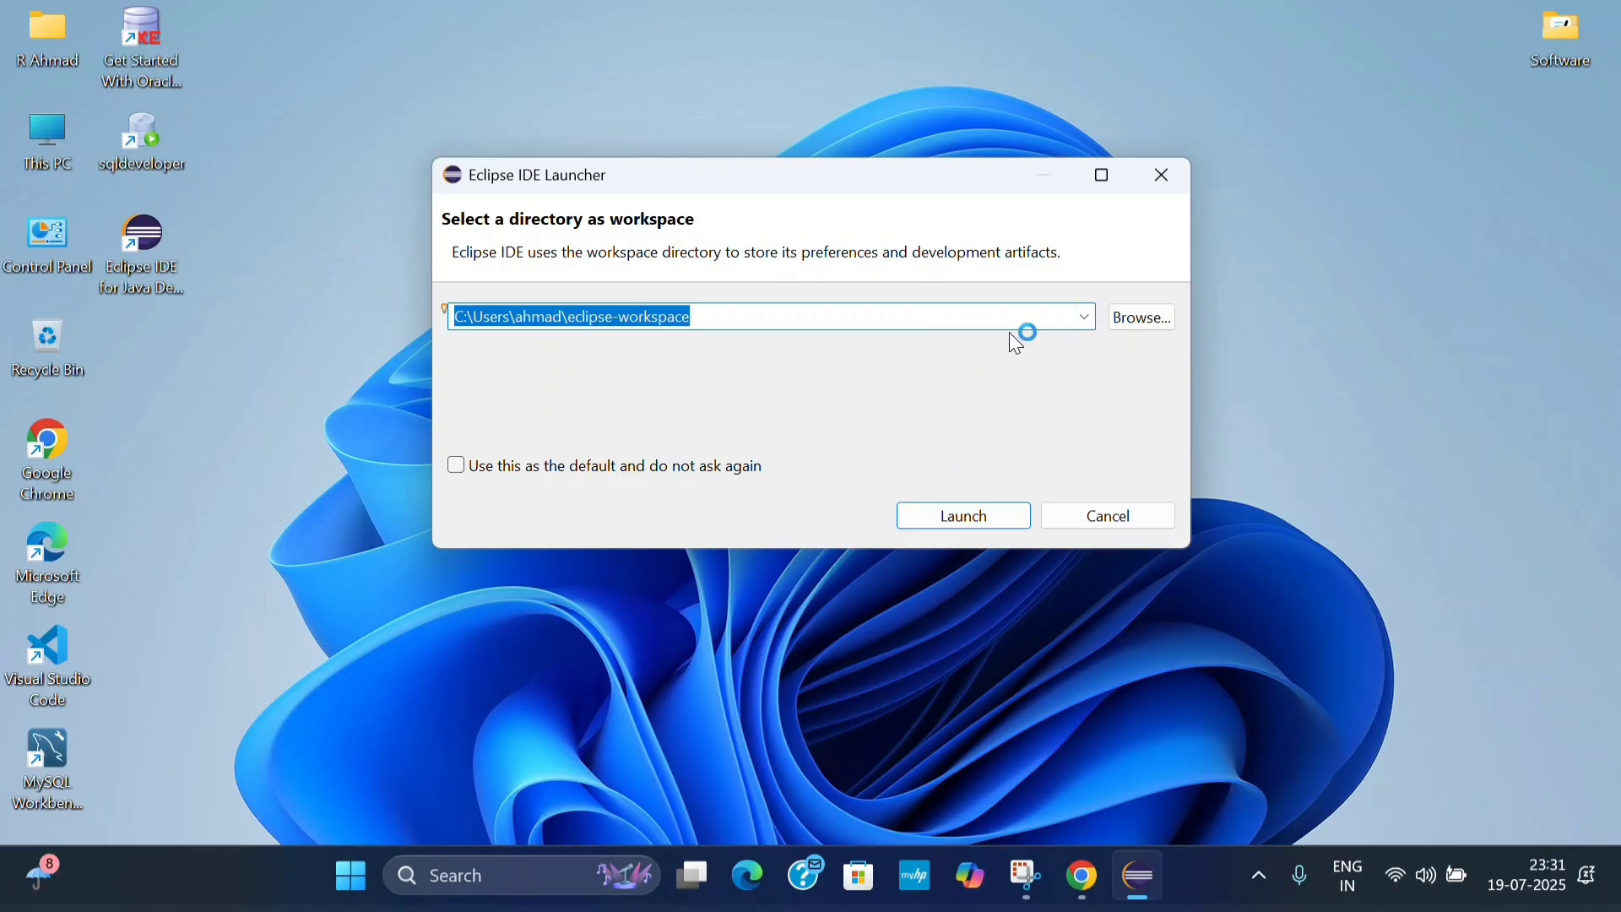
# - Create a MyEclipseFirstProject folder on New Volume (D:), select it as the workspace directory and launch the IDE with it
pyautogui.click(1158, 325)
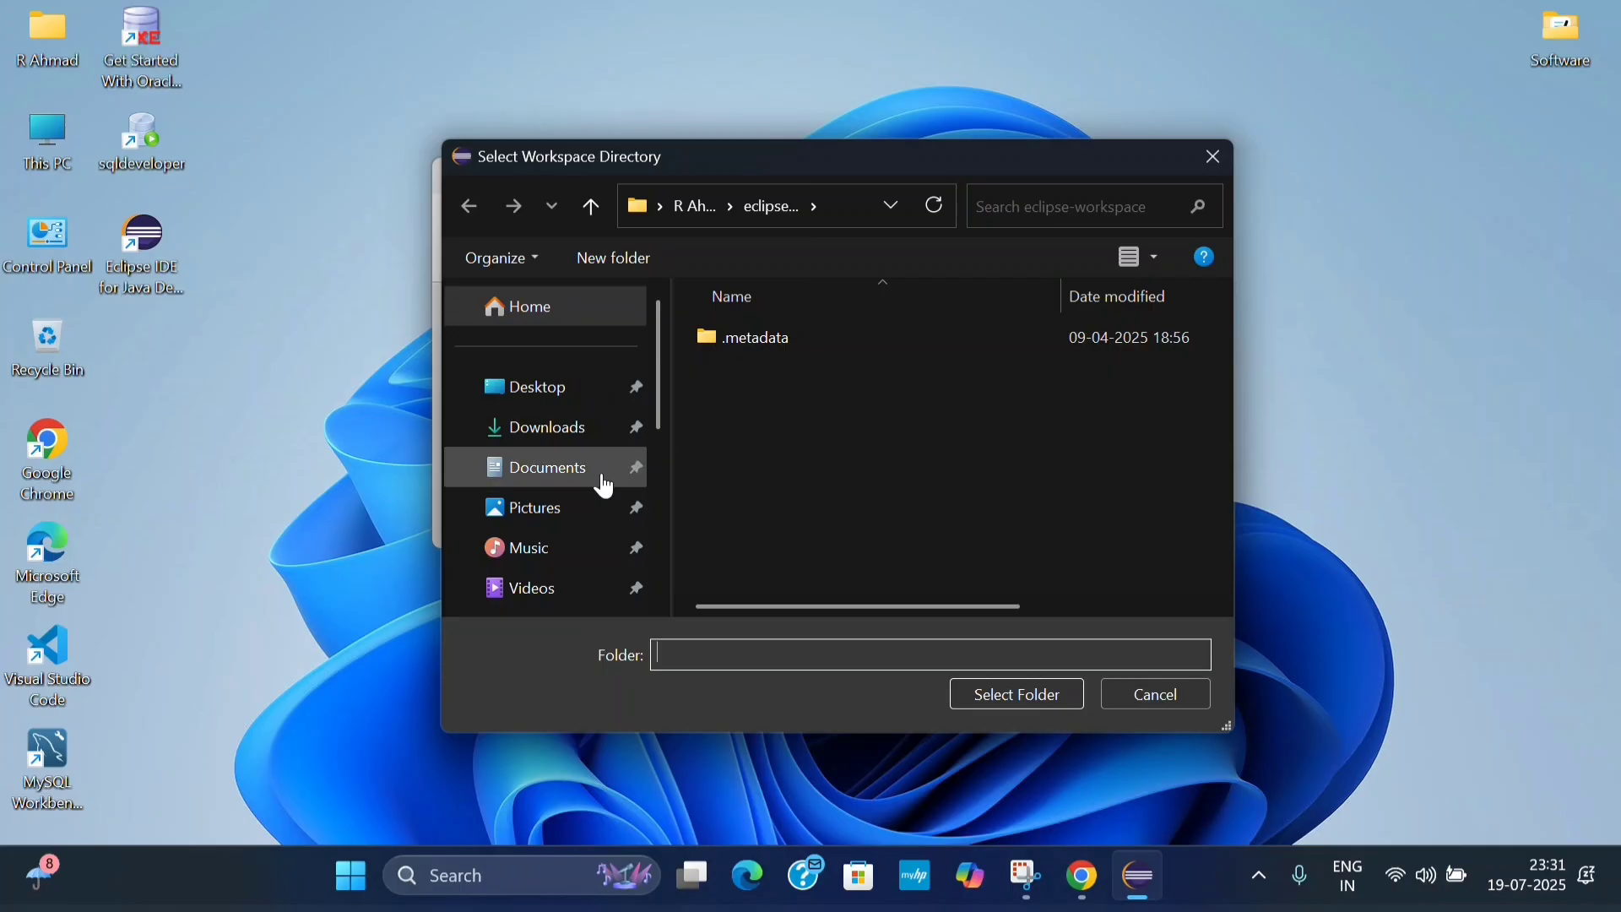
pyautogui.scroll(-3, 607, 488)
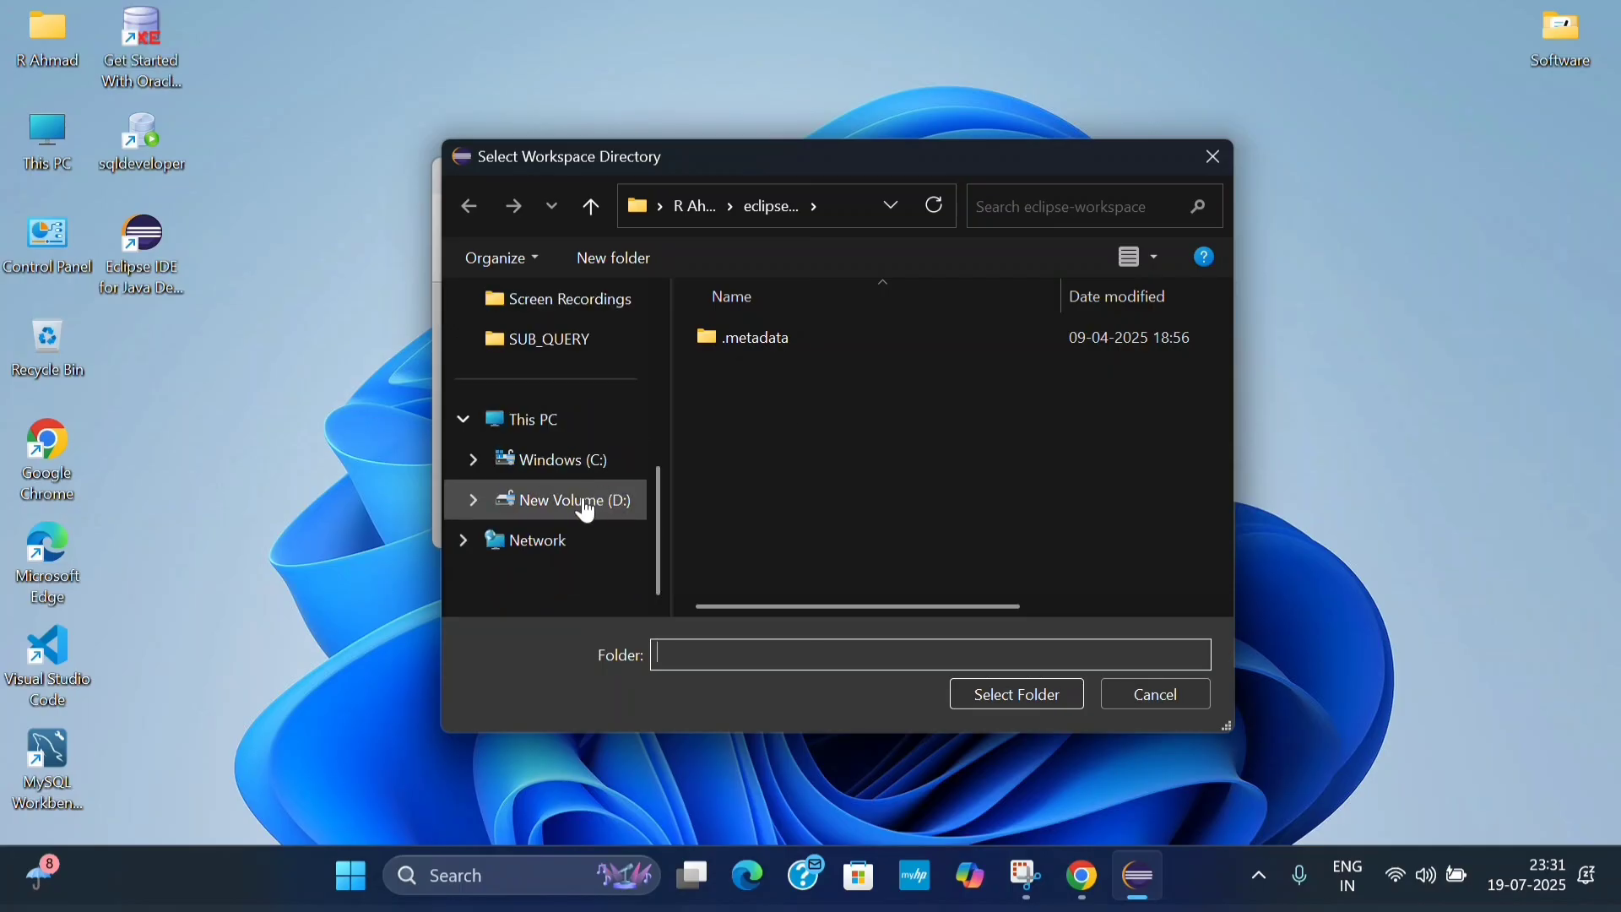
pyautogui.click(589, 511)
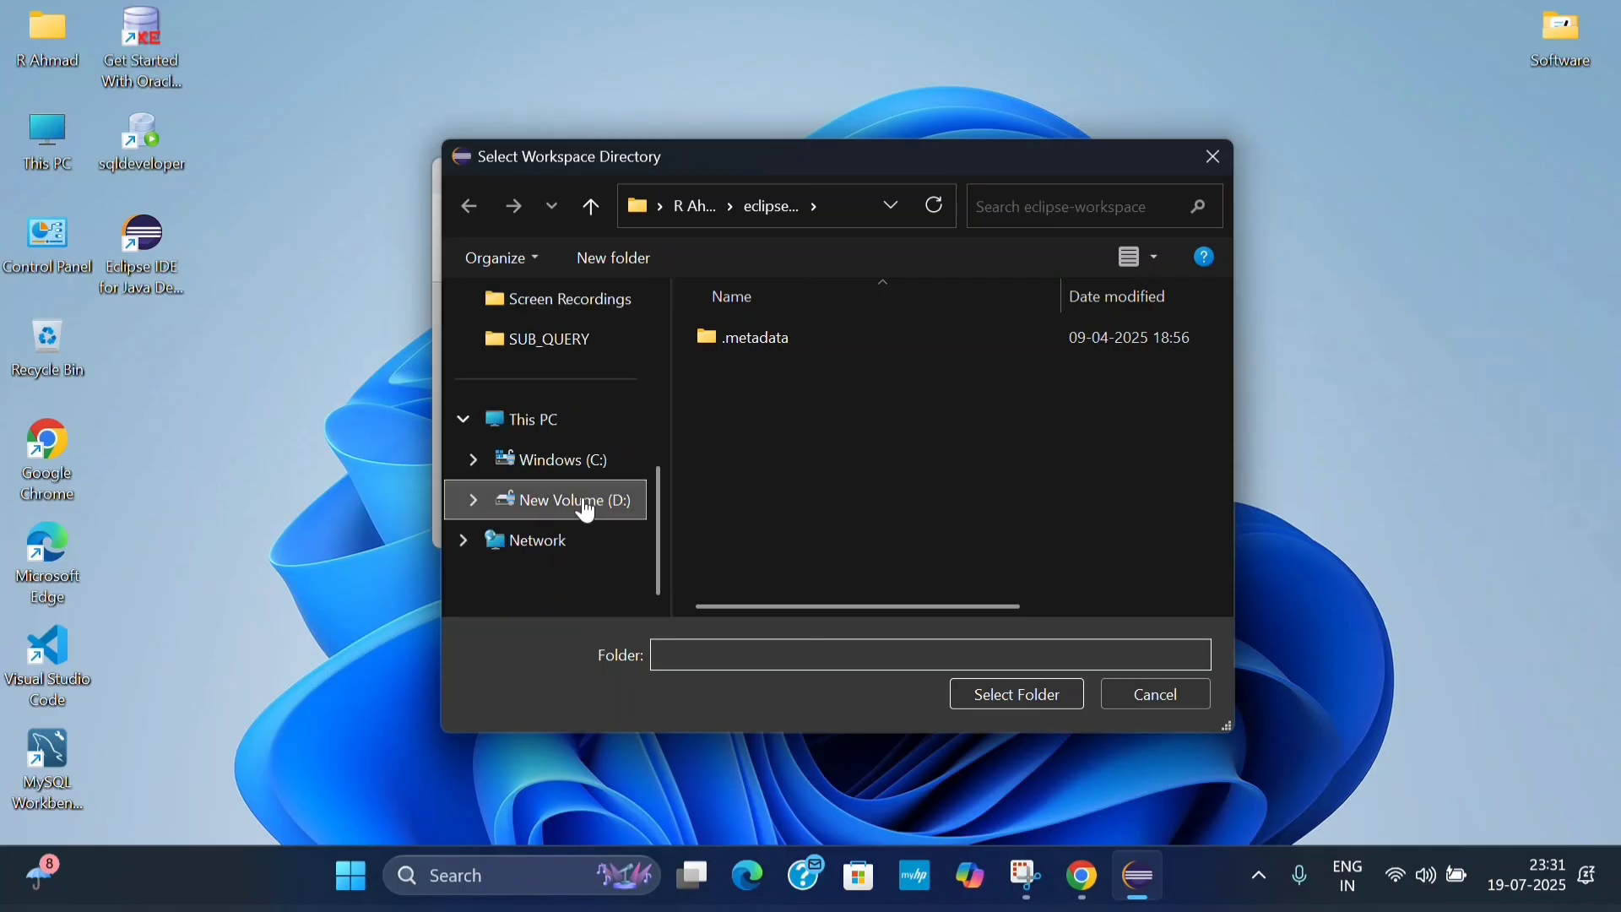
pyautogui.click(612, 264)
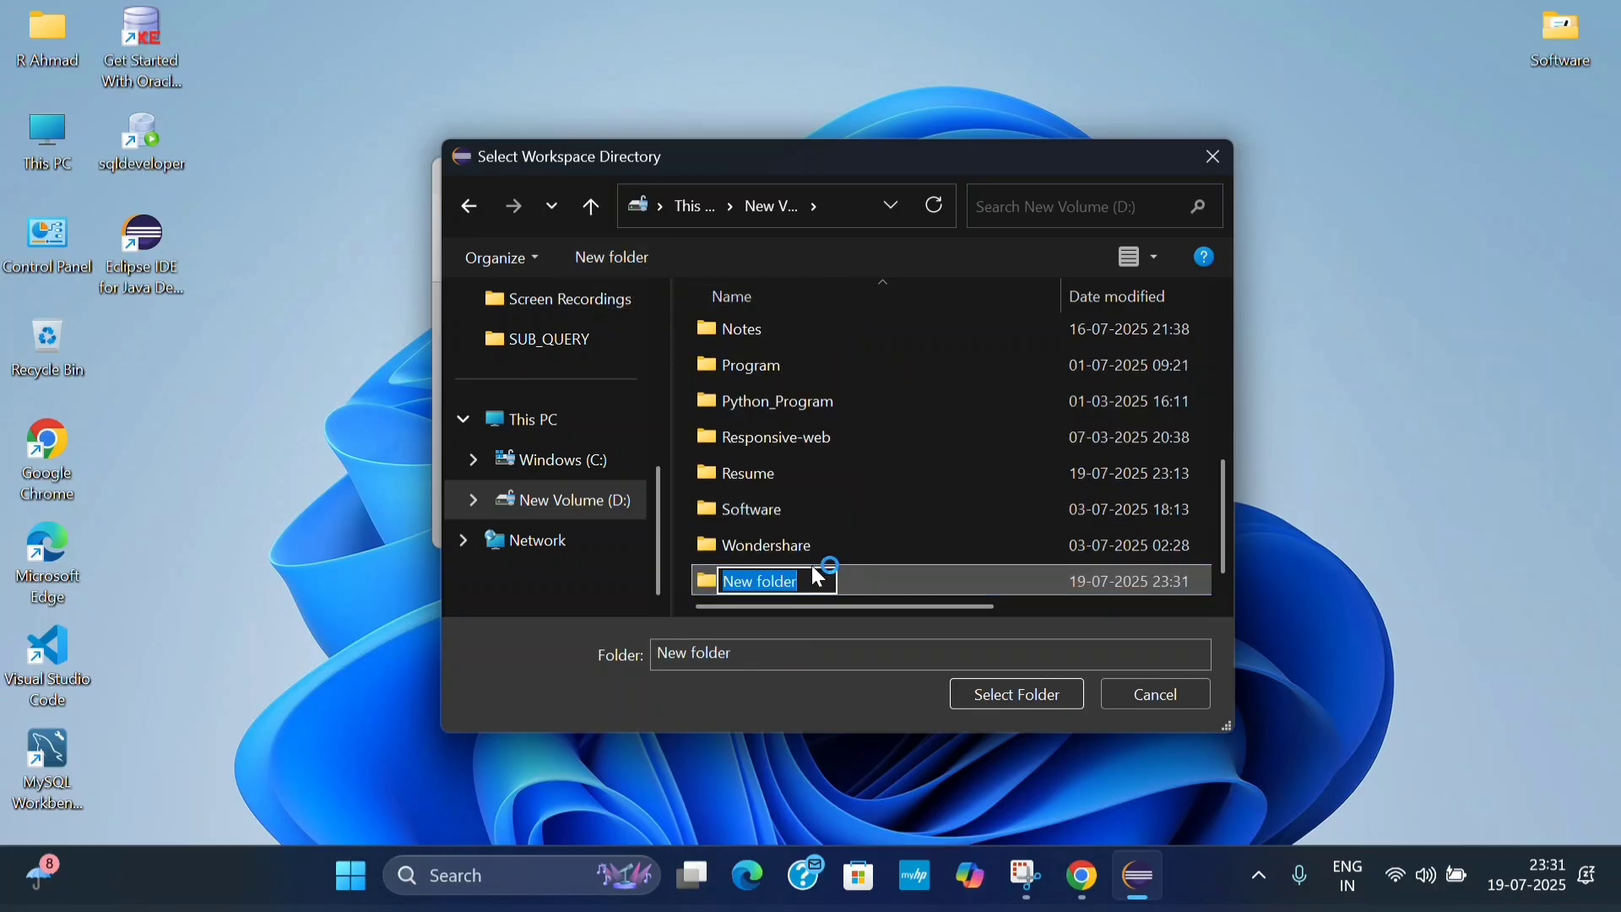
pyautogui.write('MyEclipse')
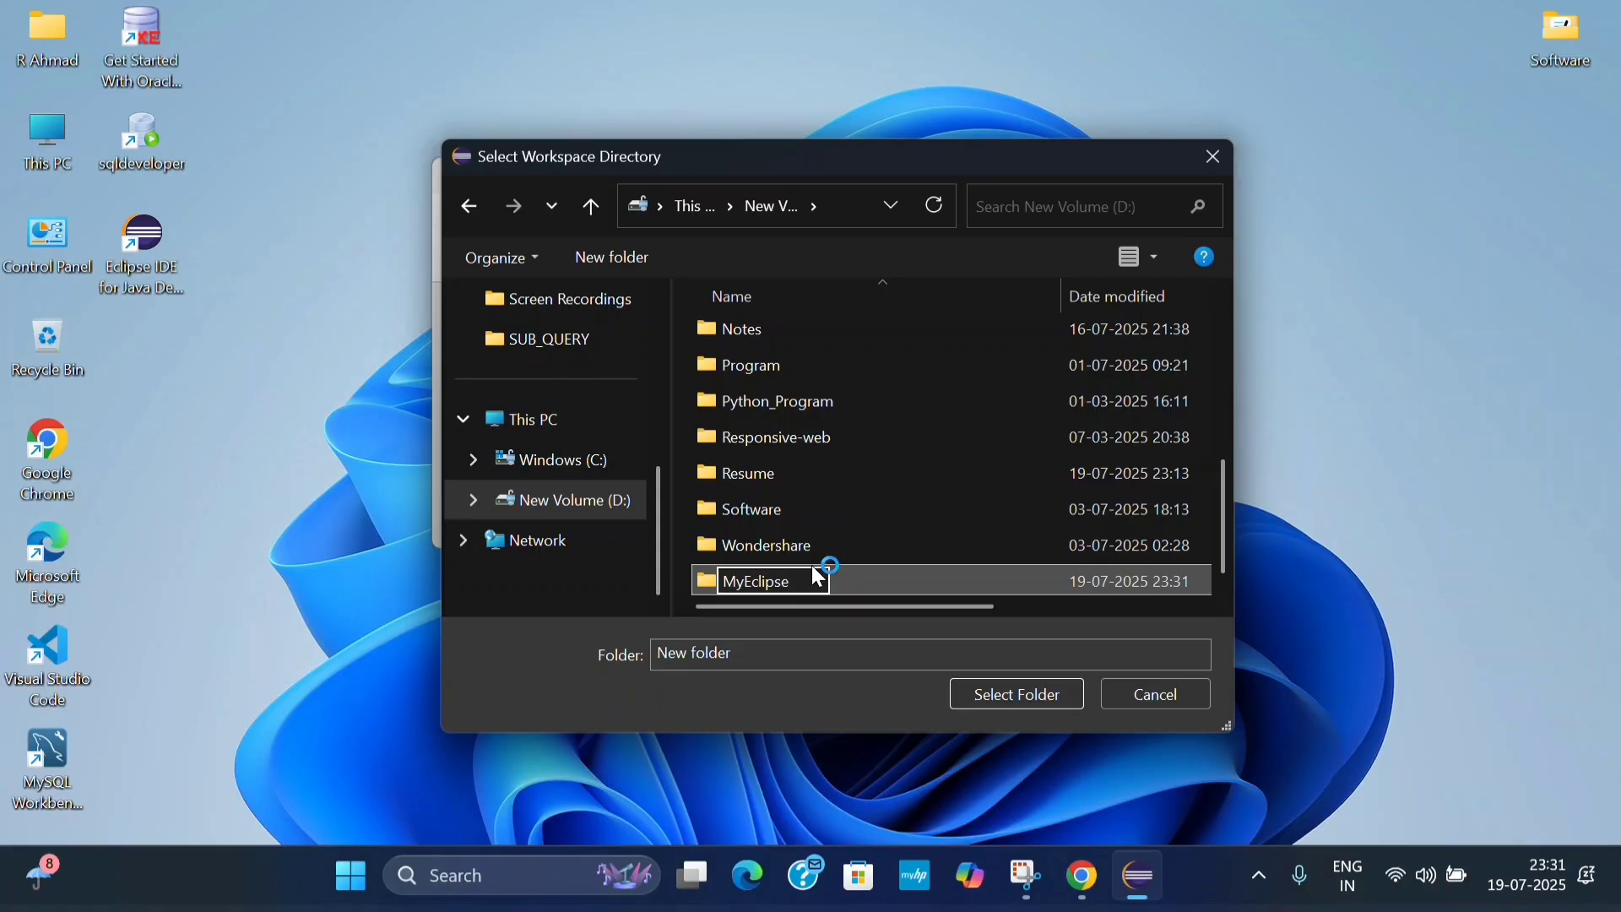
pyautogui.write('FirstProjec')
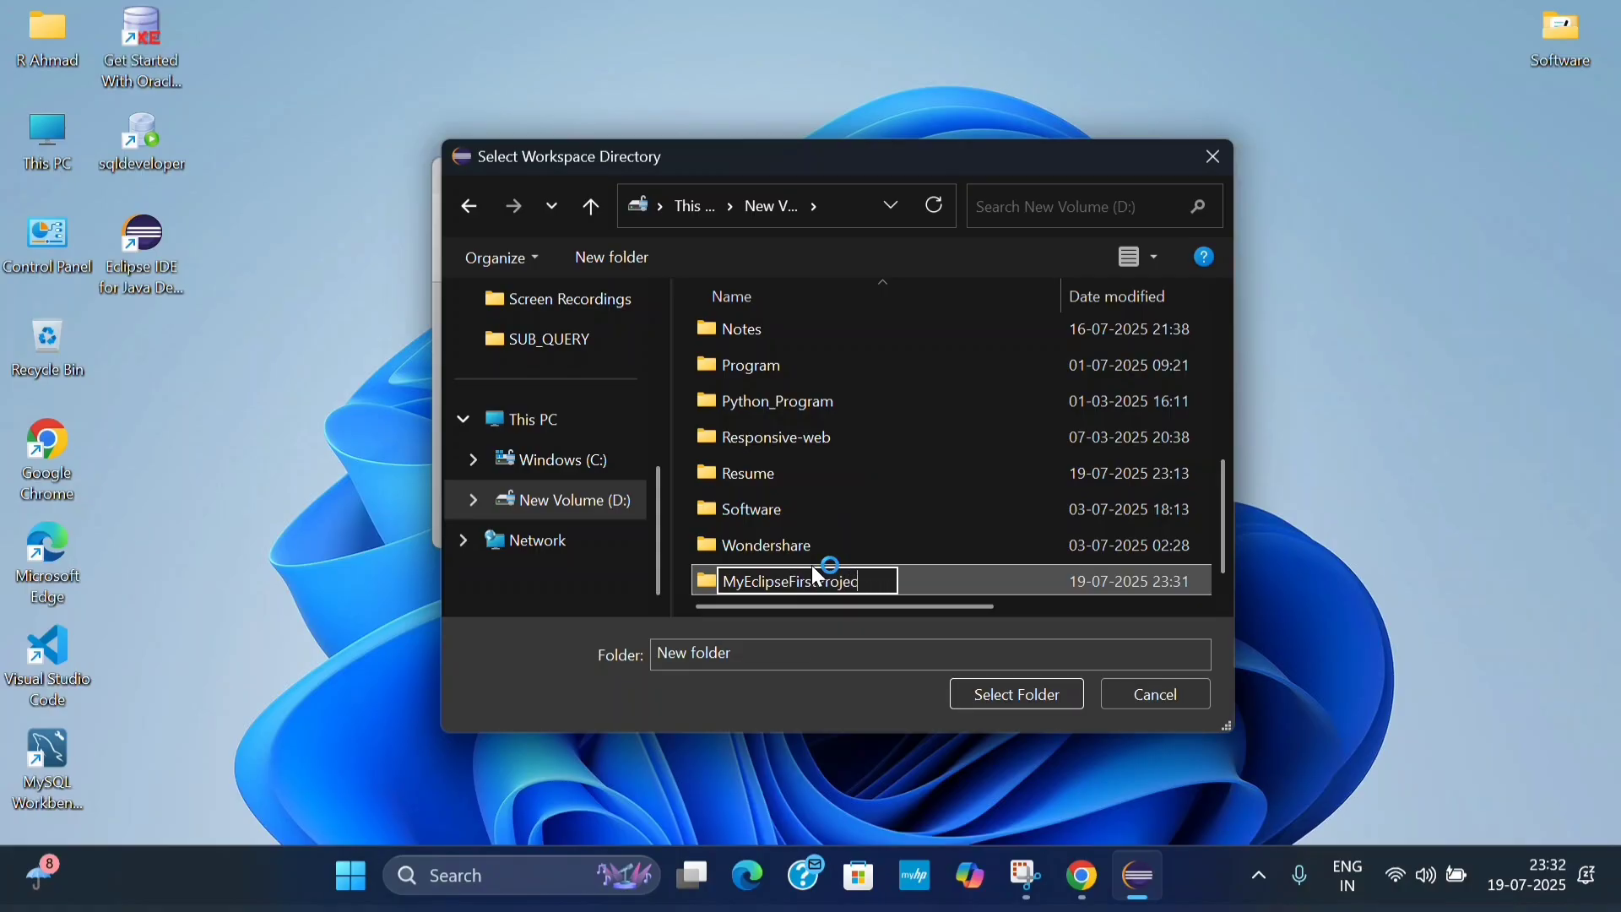
pyautogui.write('t')
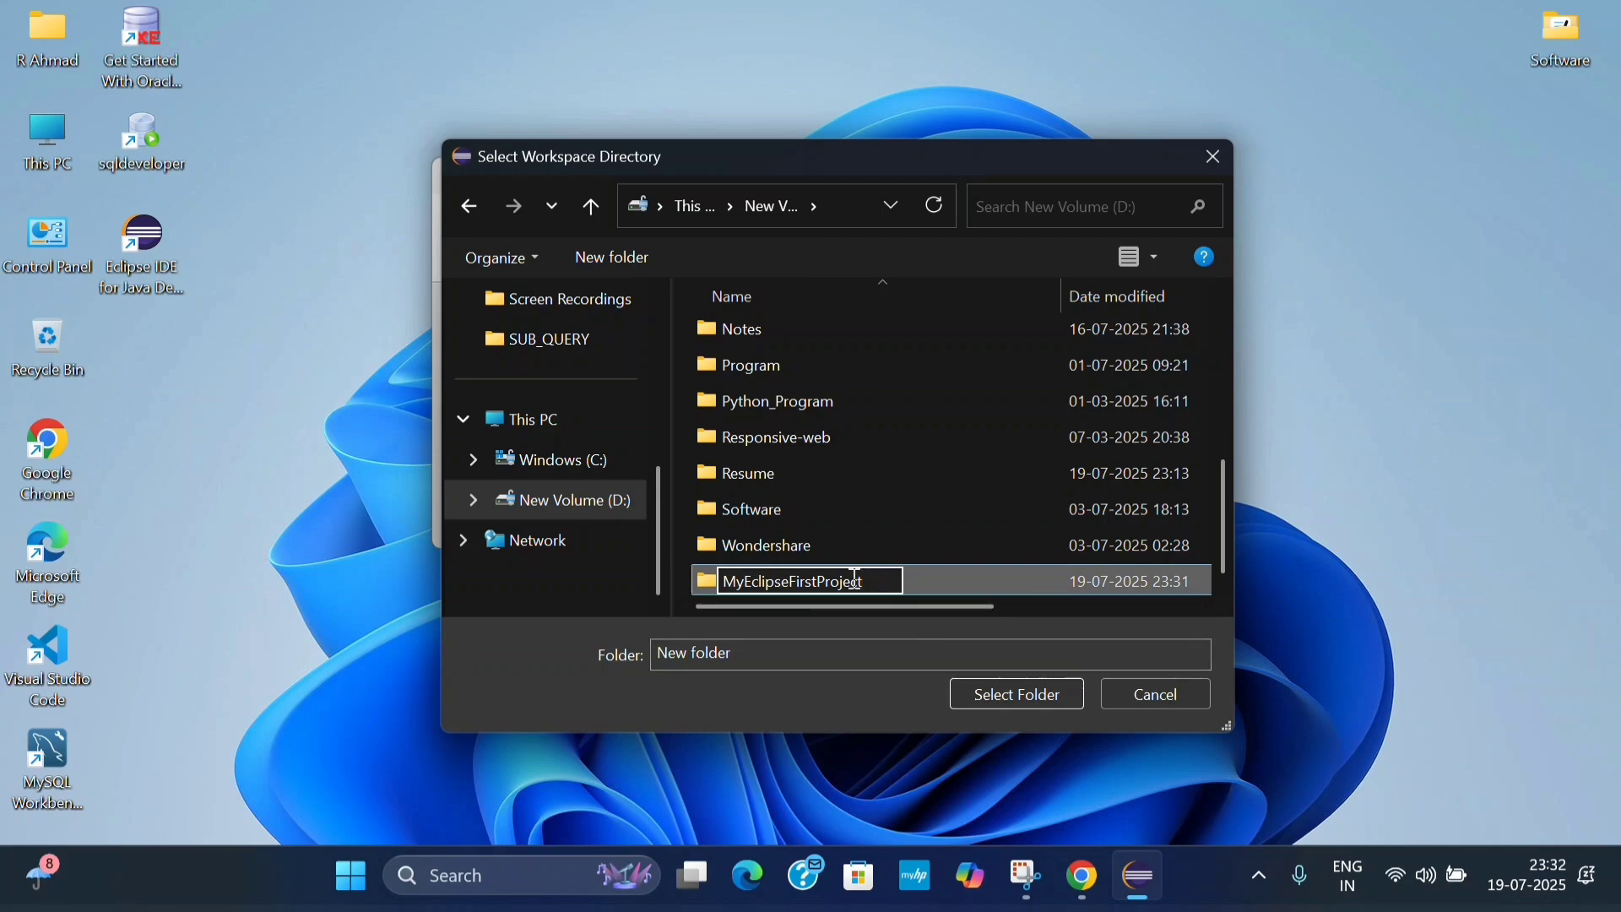
pyautogui.click(1022, 698)
pyautogui.click(1020, 698)
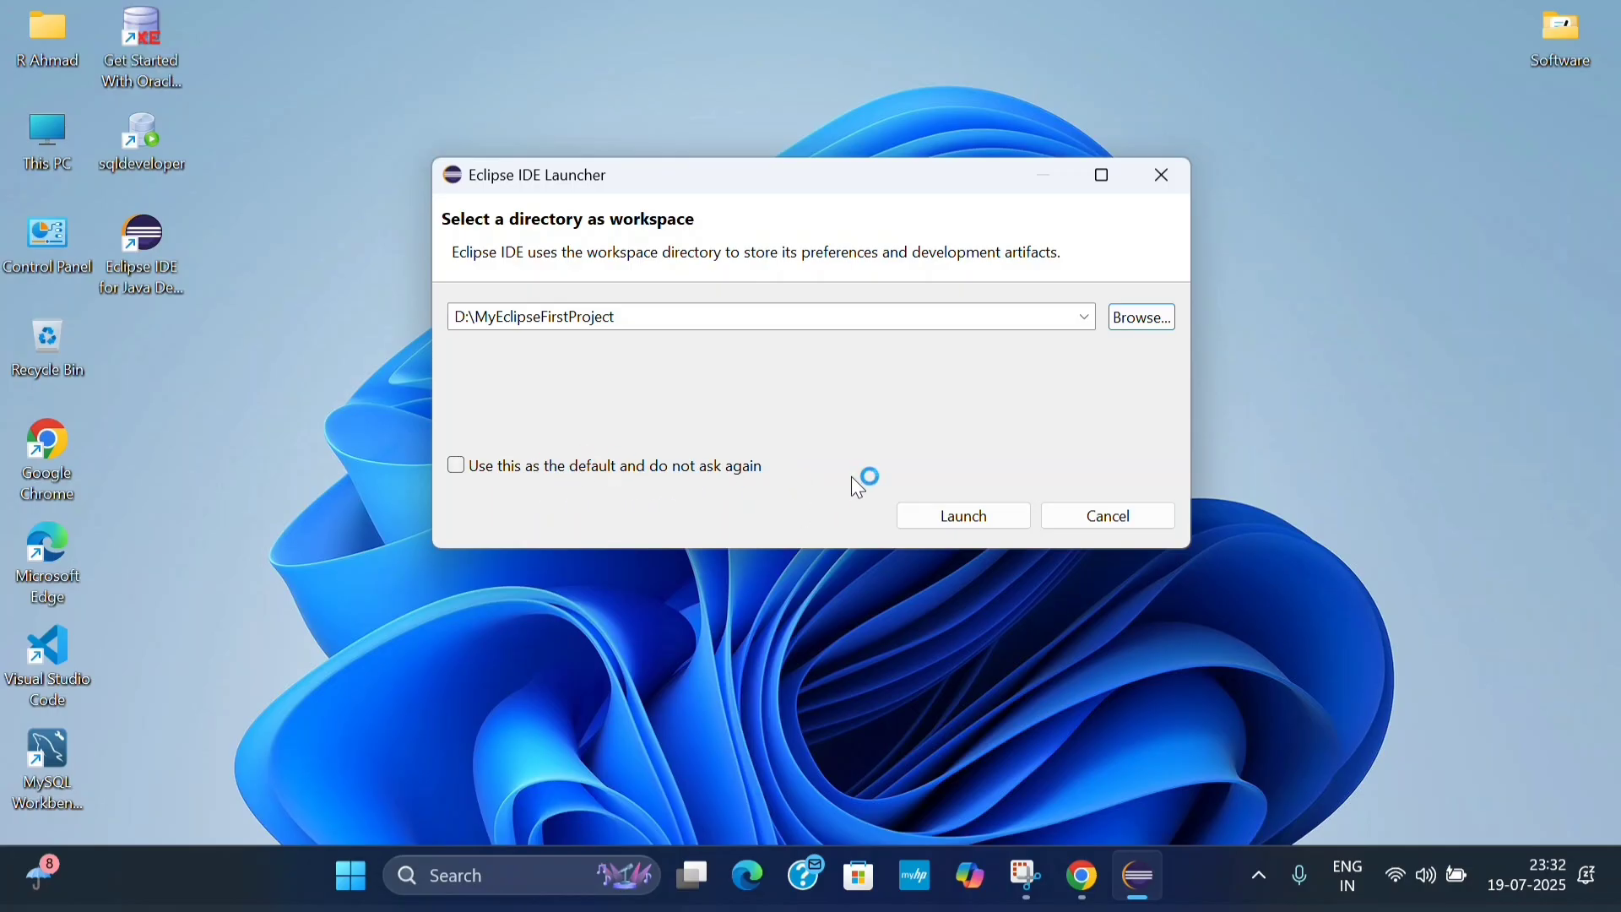
pyautogui.click(979, 516)
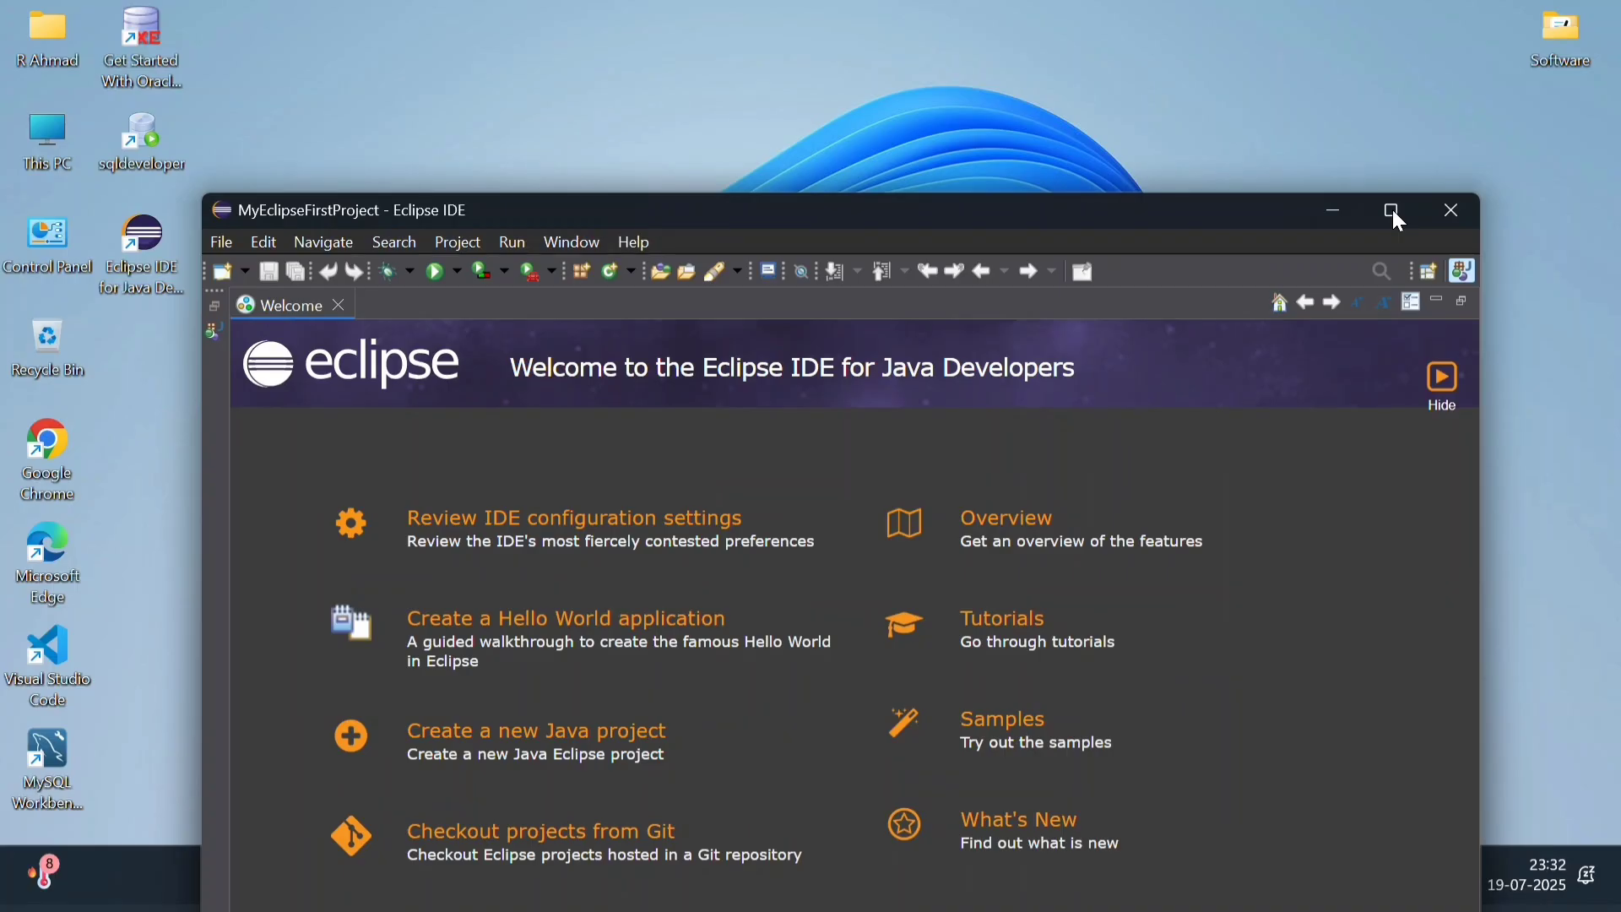
# - Maximize the IDE window, cancel the Microsoft Defender exclusion check and hide the Welcome page
pyautogui.click(1393, 211)
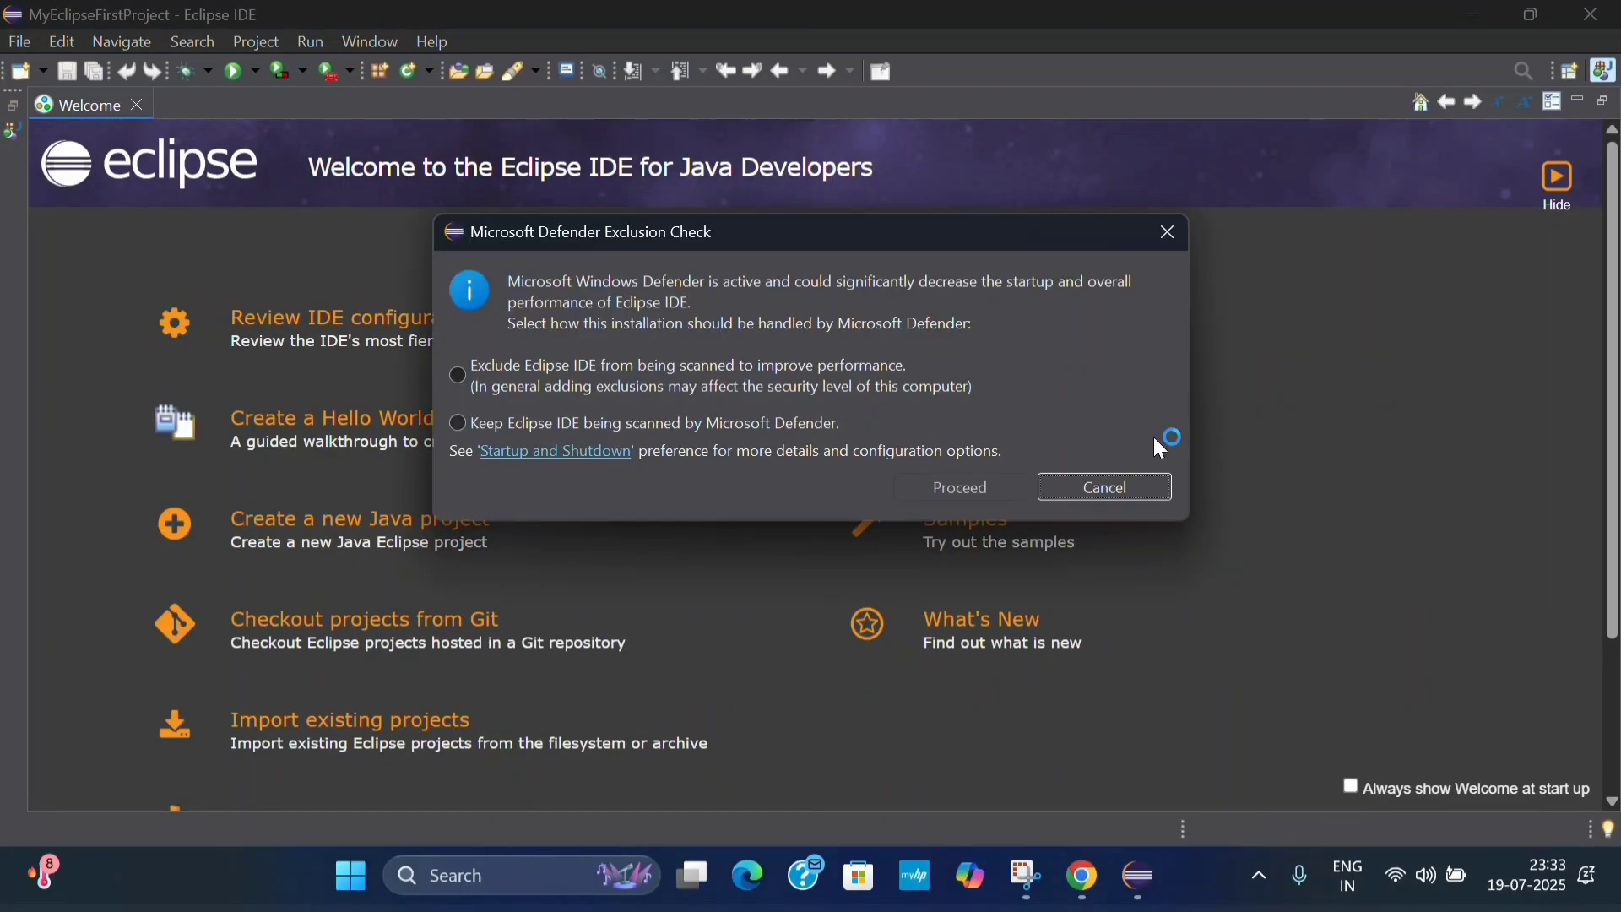
pyautogui.click(1095, 489)
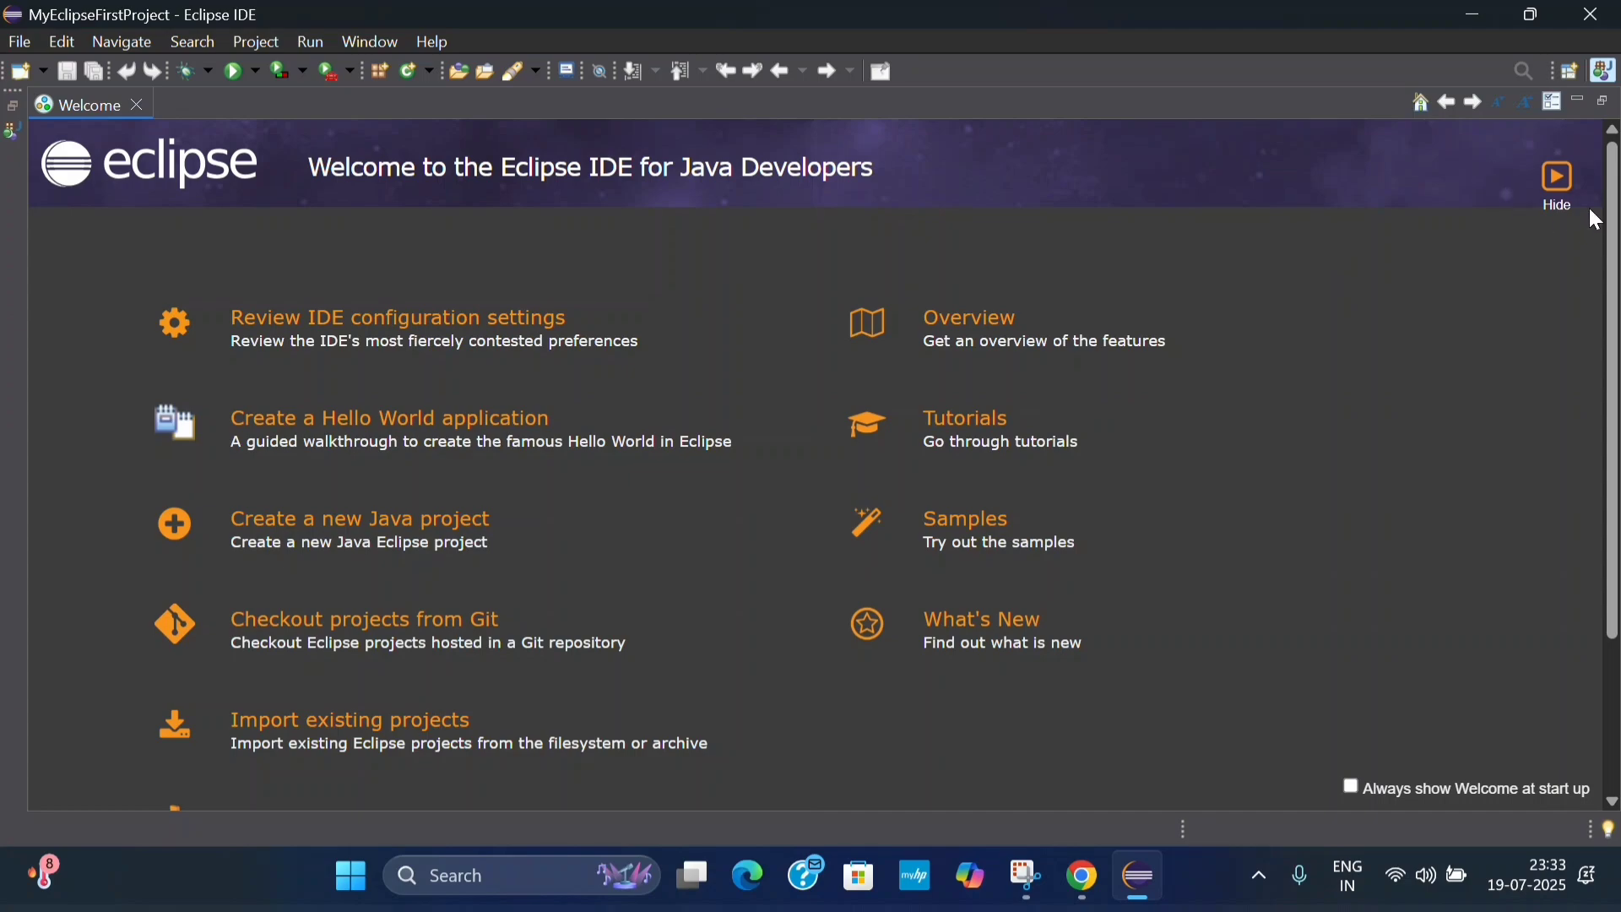
pyautogui.click(1560, 196)
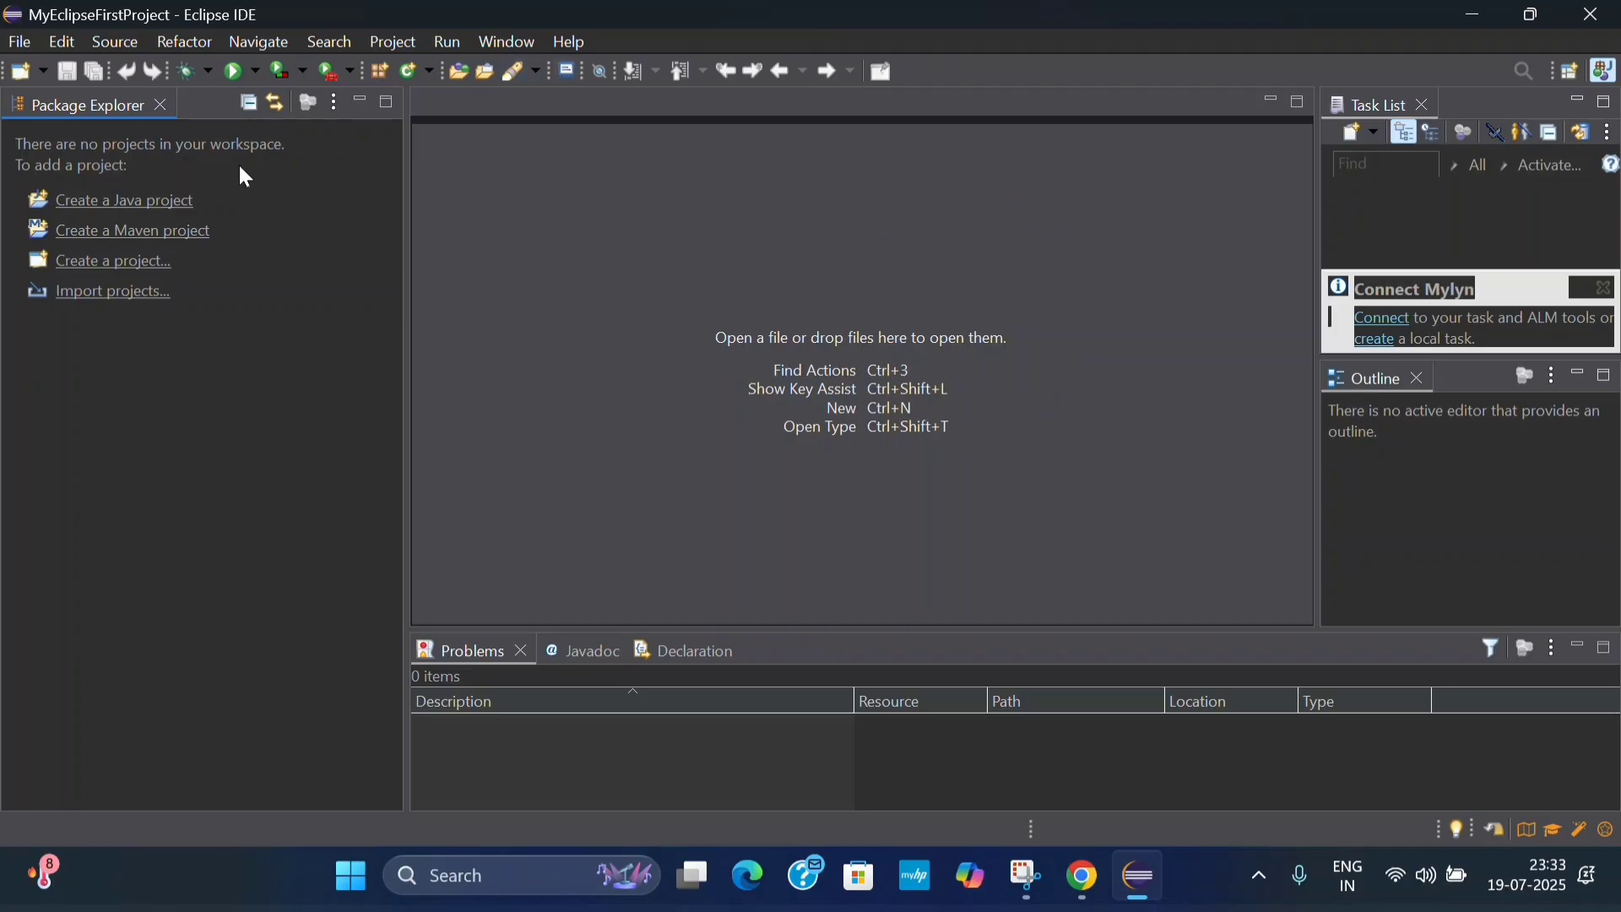
# - Create a Java project named JavaProgramming, keeping the default location, JRE and layout settings
pyautogui.click(109, 202)
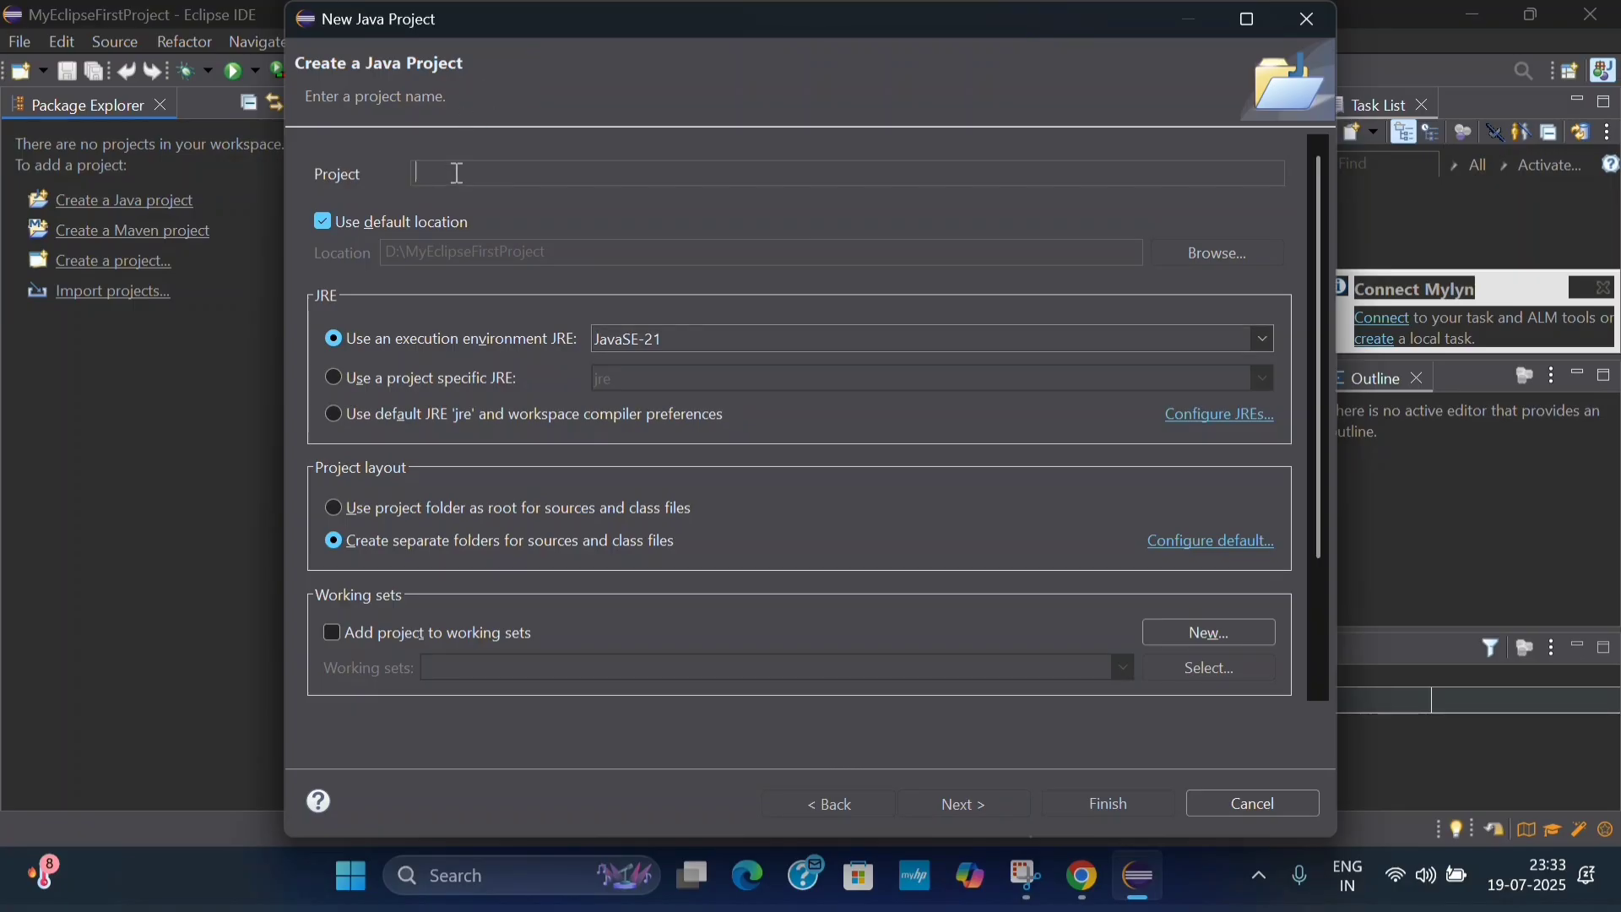
pyautogui.write('JAva')
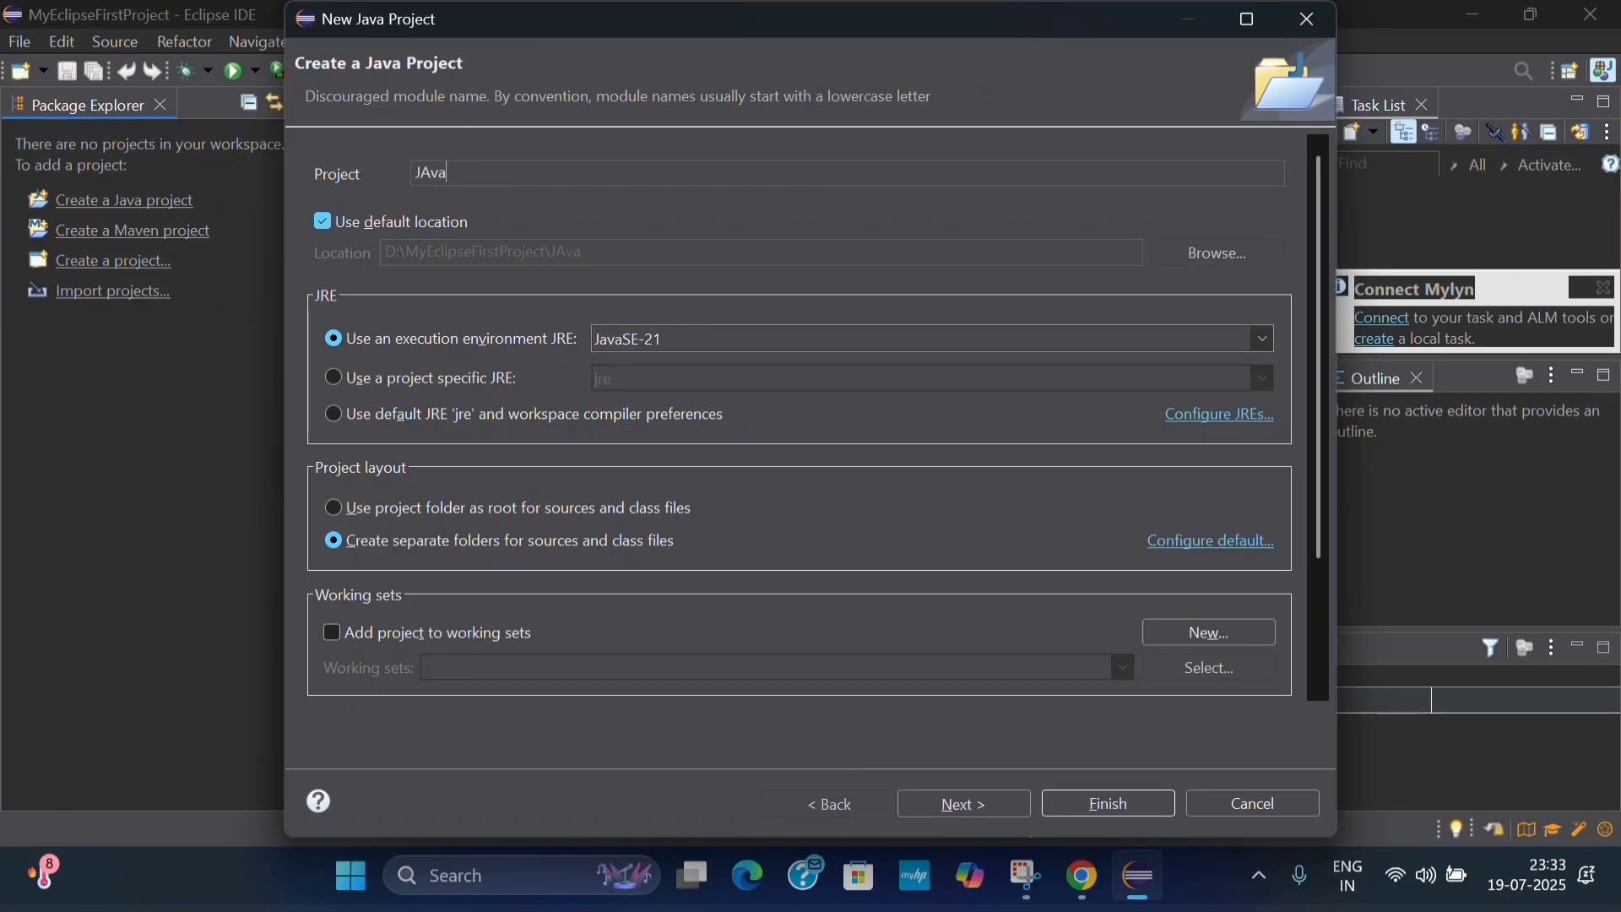
pyautogui.press('BackSpace')
pyautogui.press('BackSpace')
pyautogui.press('BackSpace')
pyautogui.write('avaProgramming')
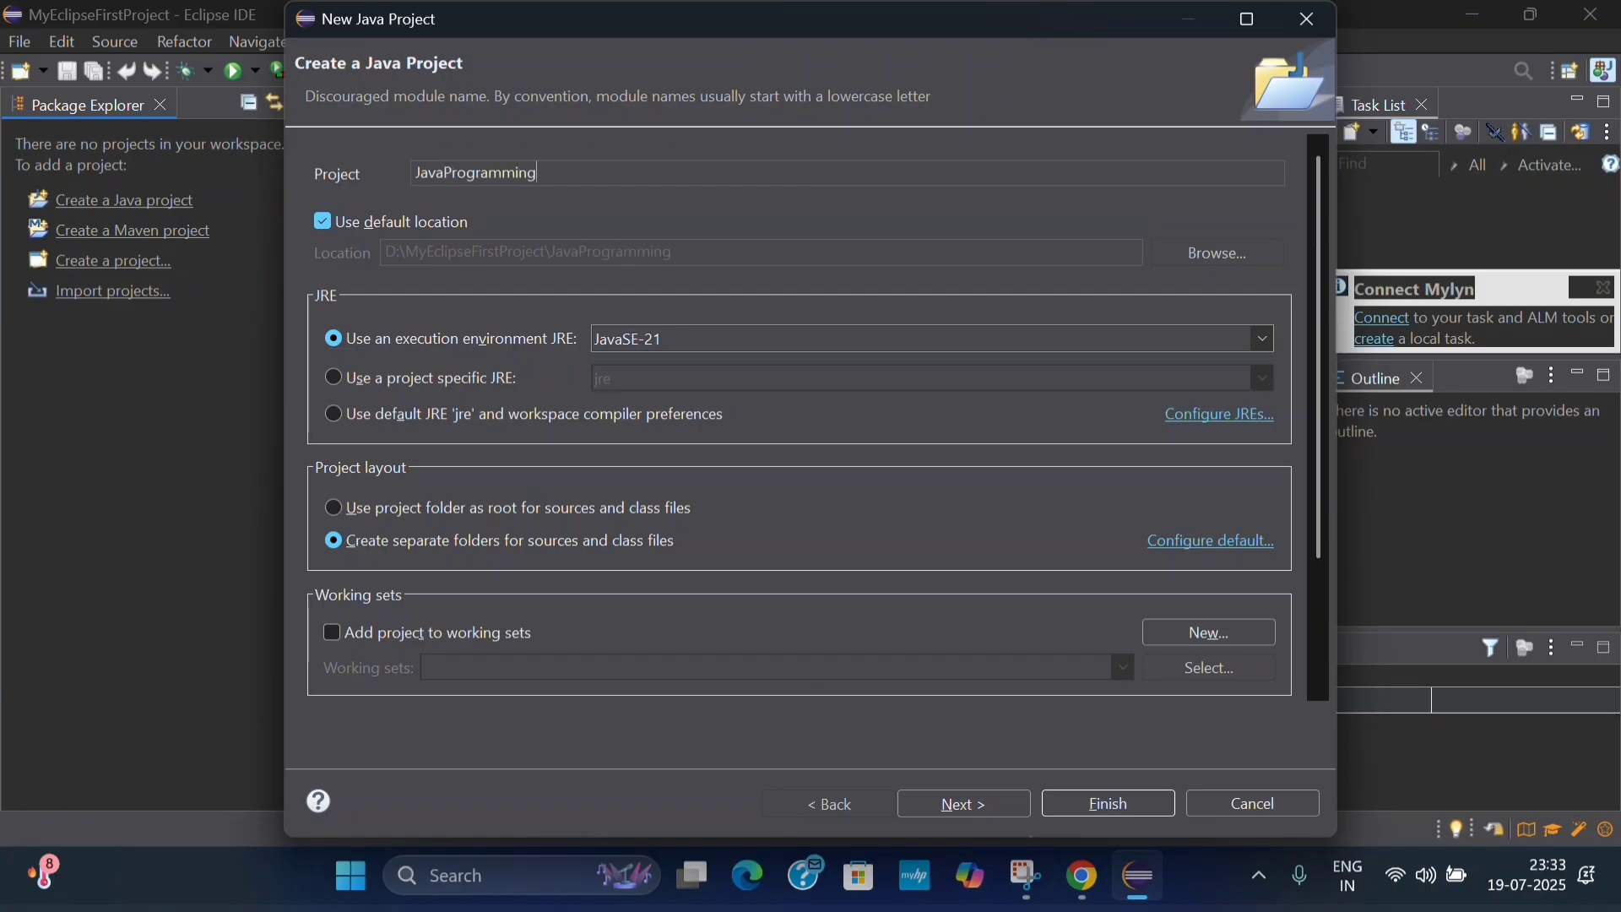
pyautogui.press('Return')
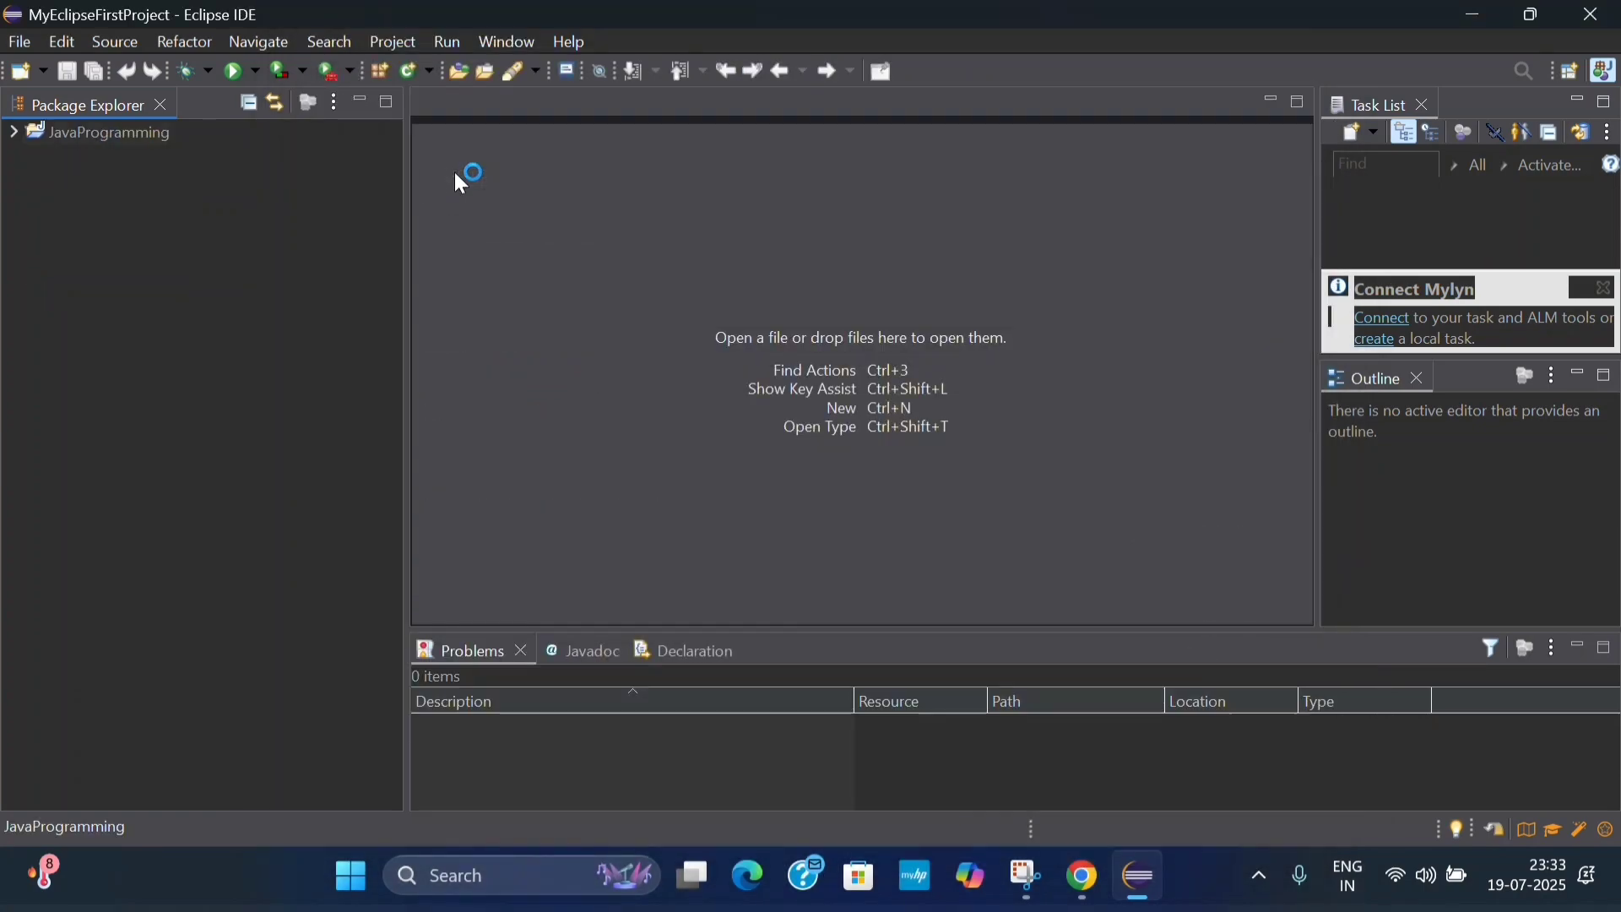
# - Expand the JavaProgramming project and create a package named programminginjava in its src folder
pyautogui.click(89, 133)
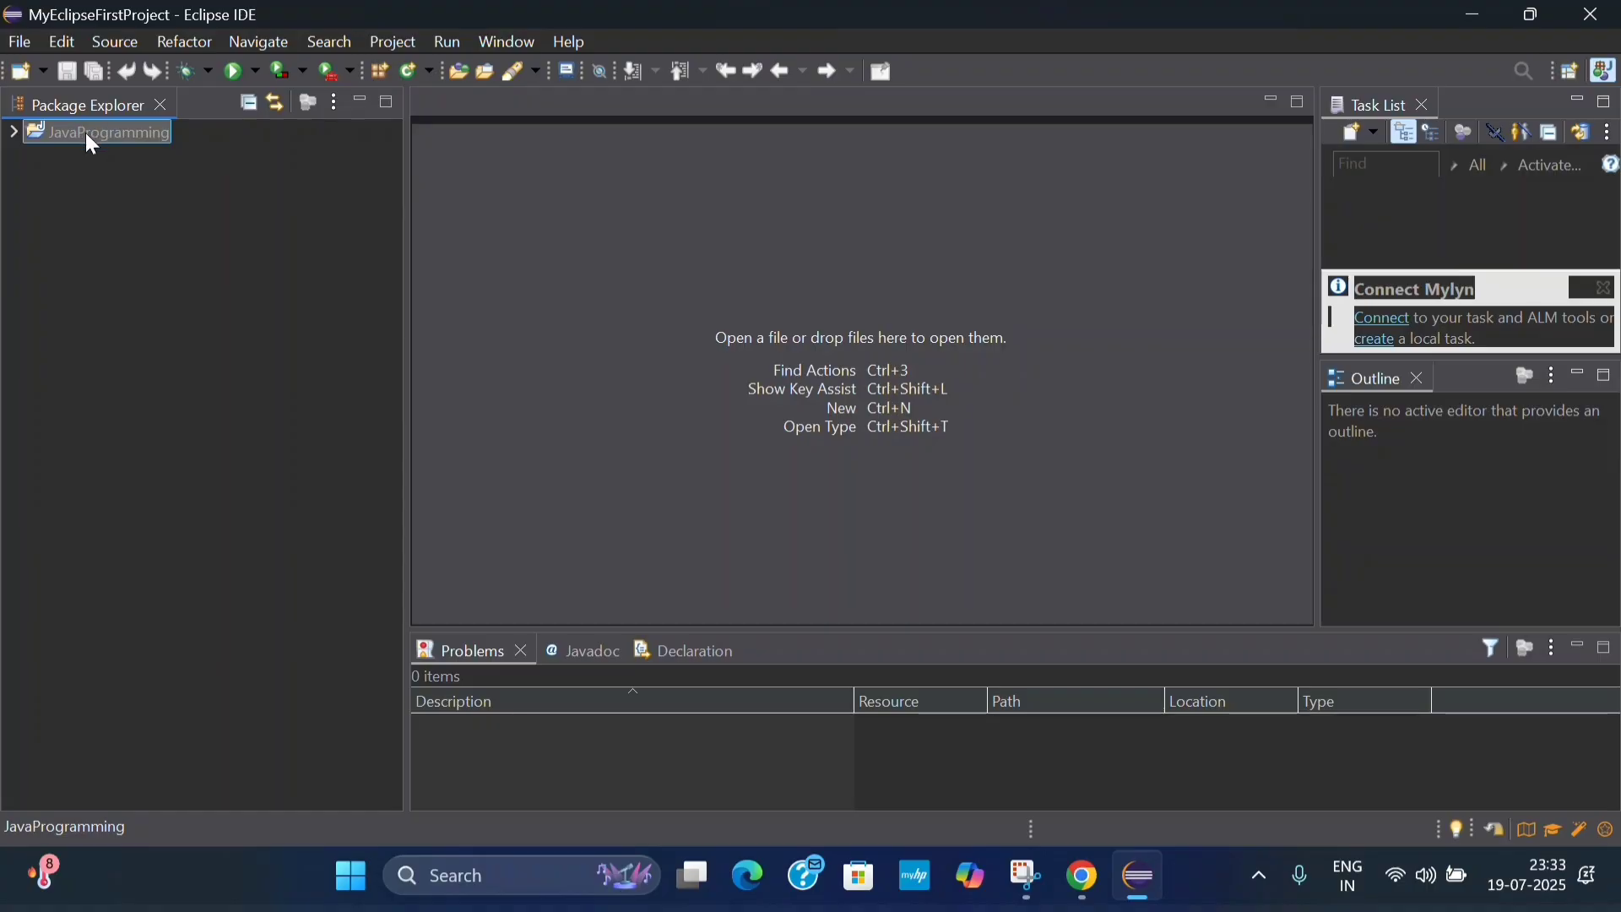
pyautogui.doubleClick(37, 135)
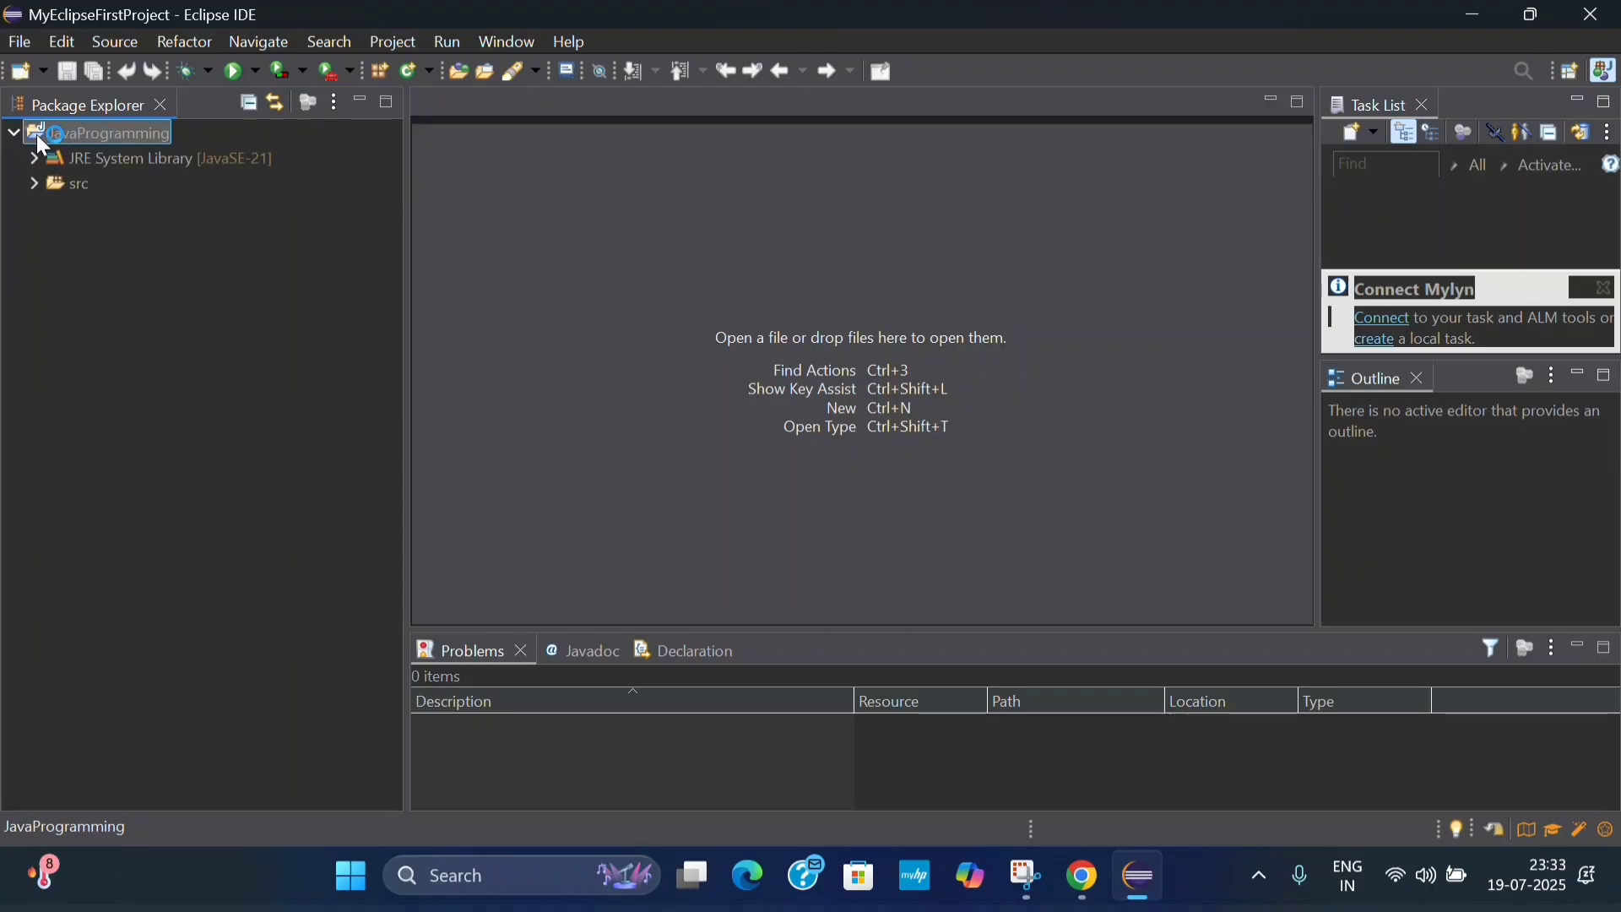
pyautogui.doubleClick(54, 184)
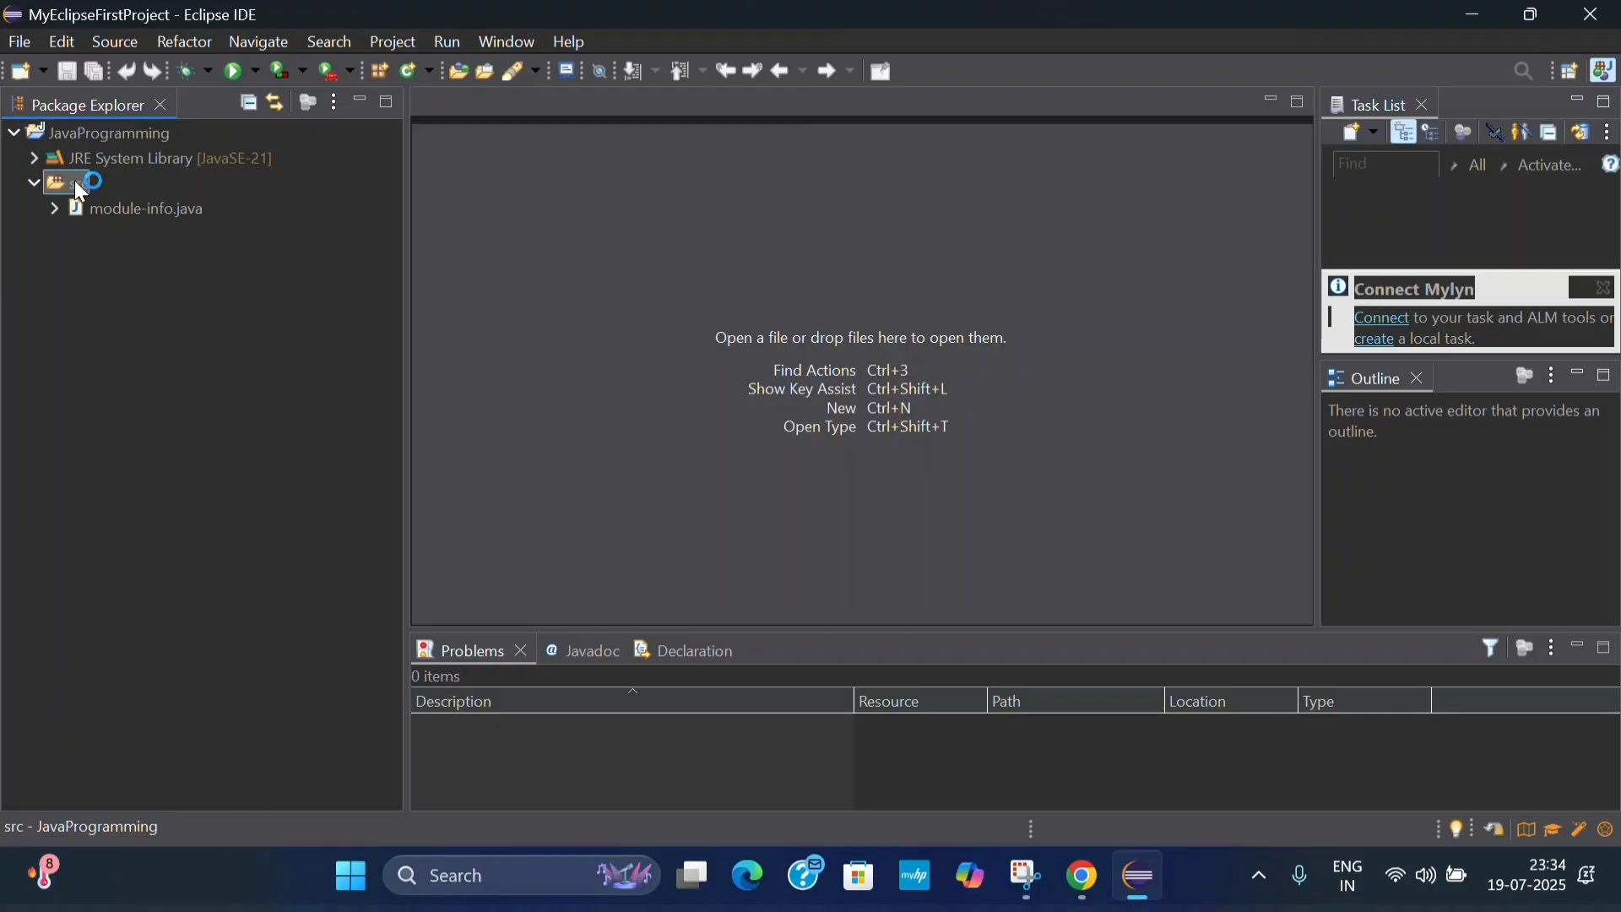
pyautogui.rightClick(55, 183)
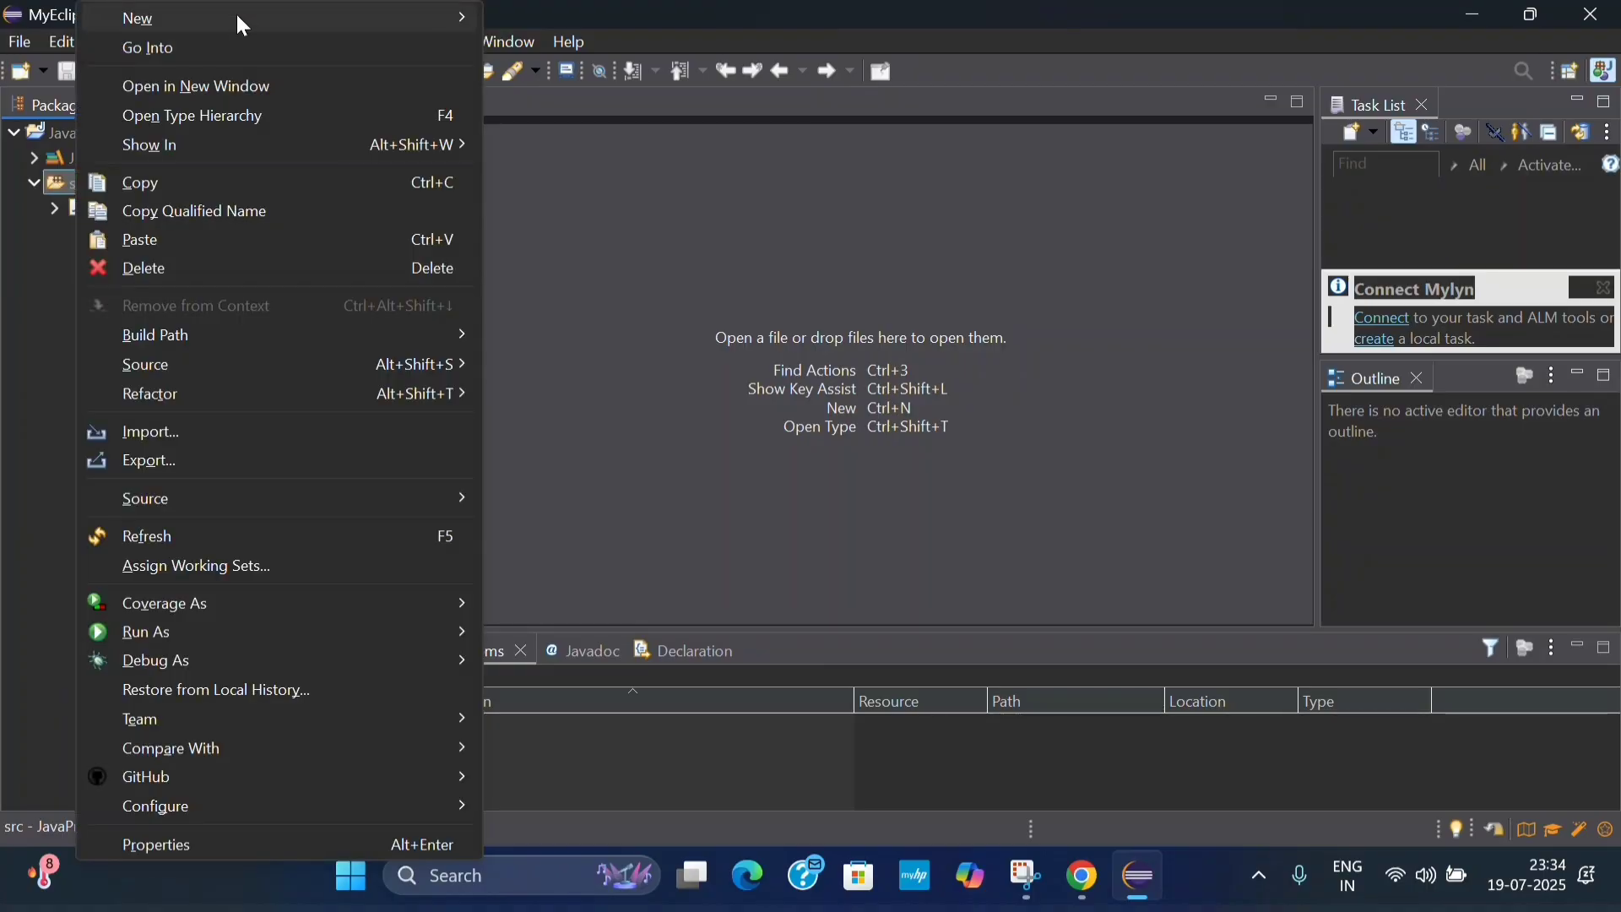
pyautogui.moveTo(232, 21)
pyautogui.click(549, 123)
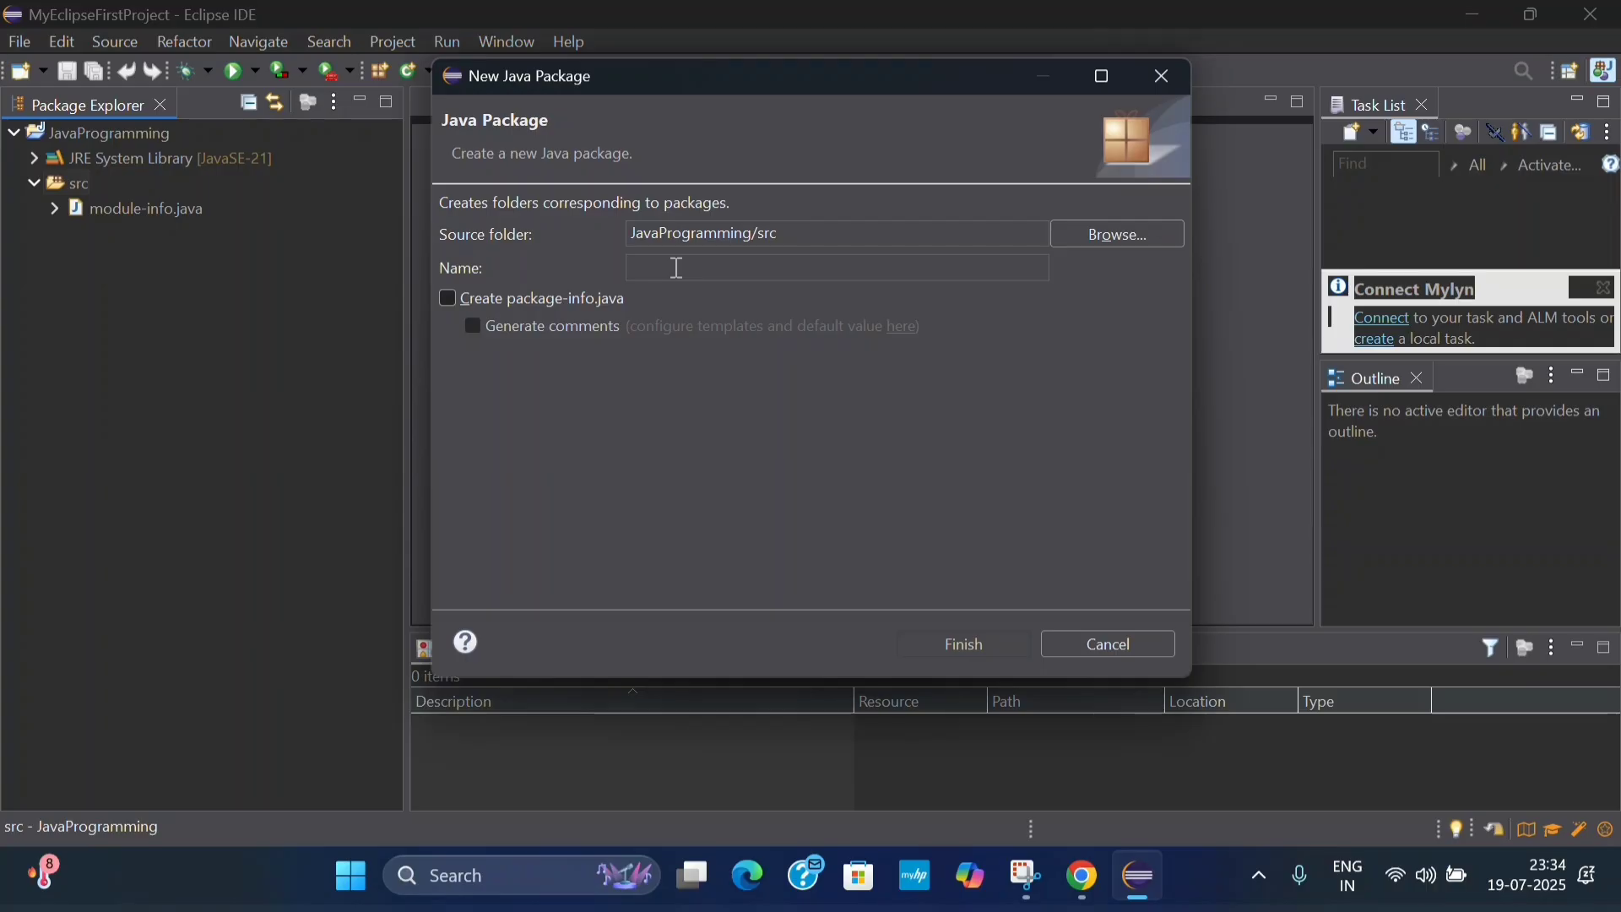
pyautogui.write('programmi')
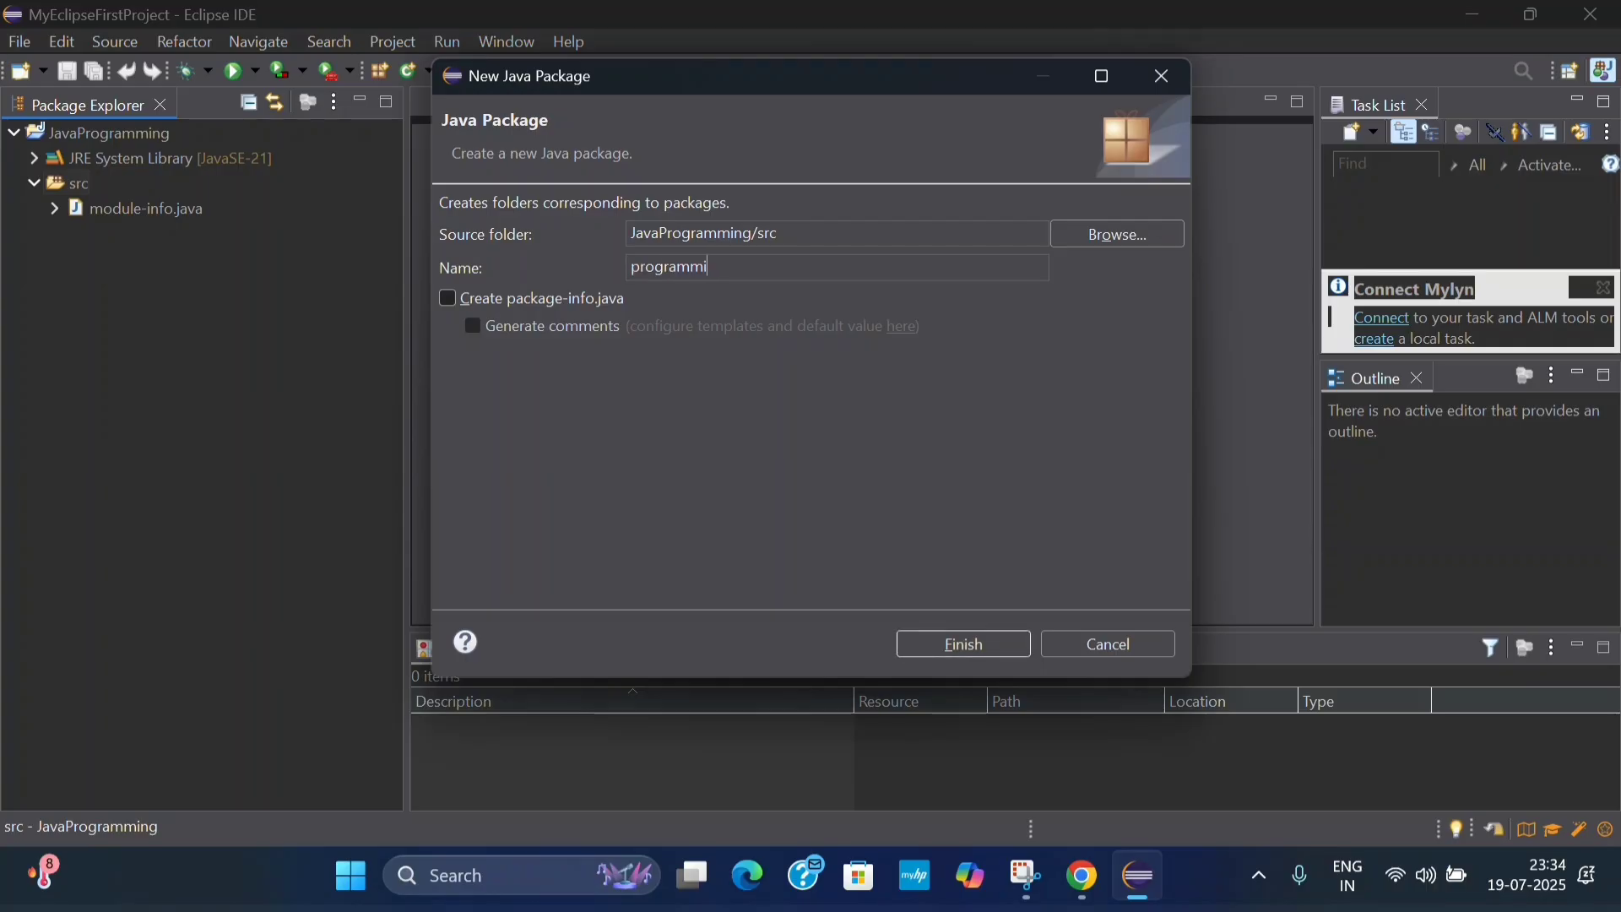
pyautogui.write('ngin ja')
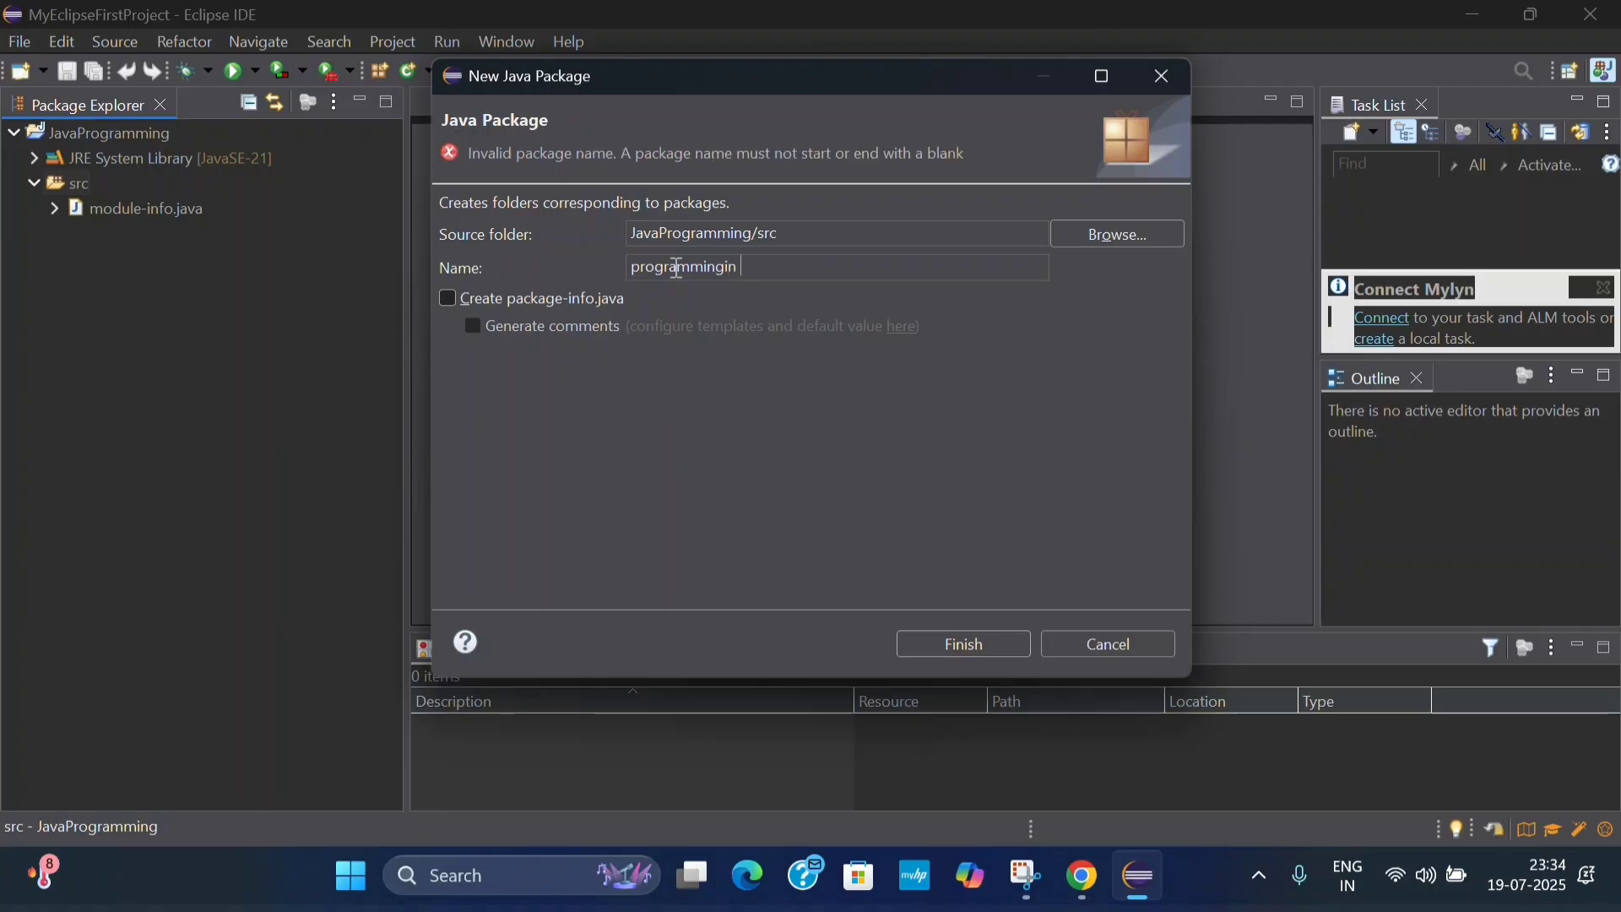
pyautogui.press('BackSpace')
pyautogui.press('BackSpace')
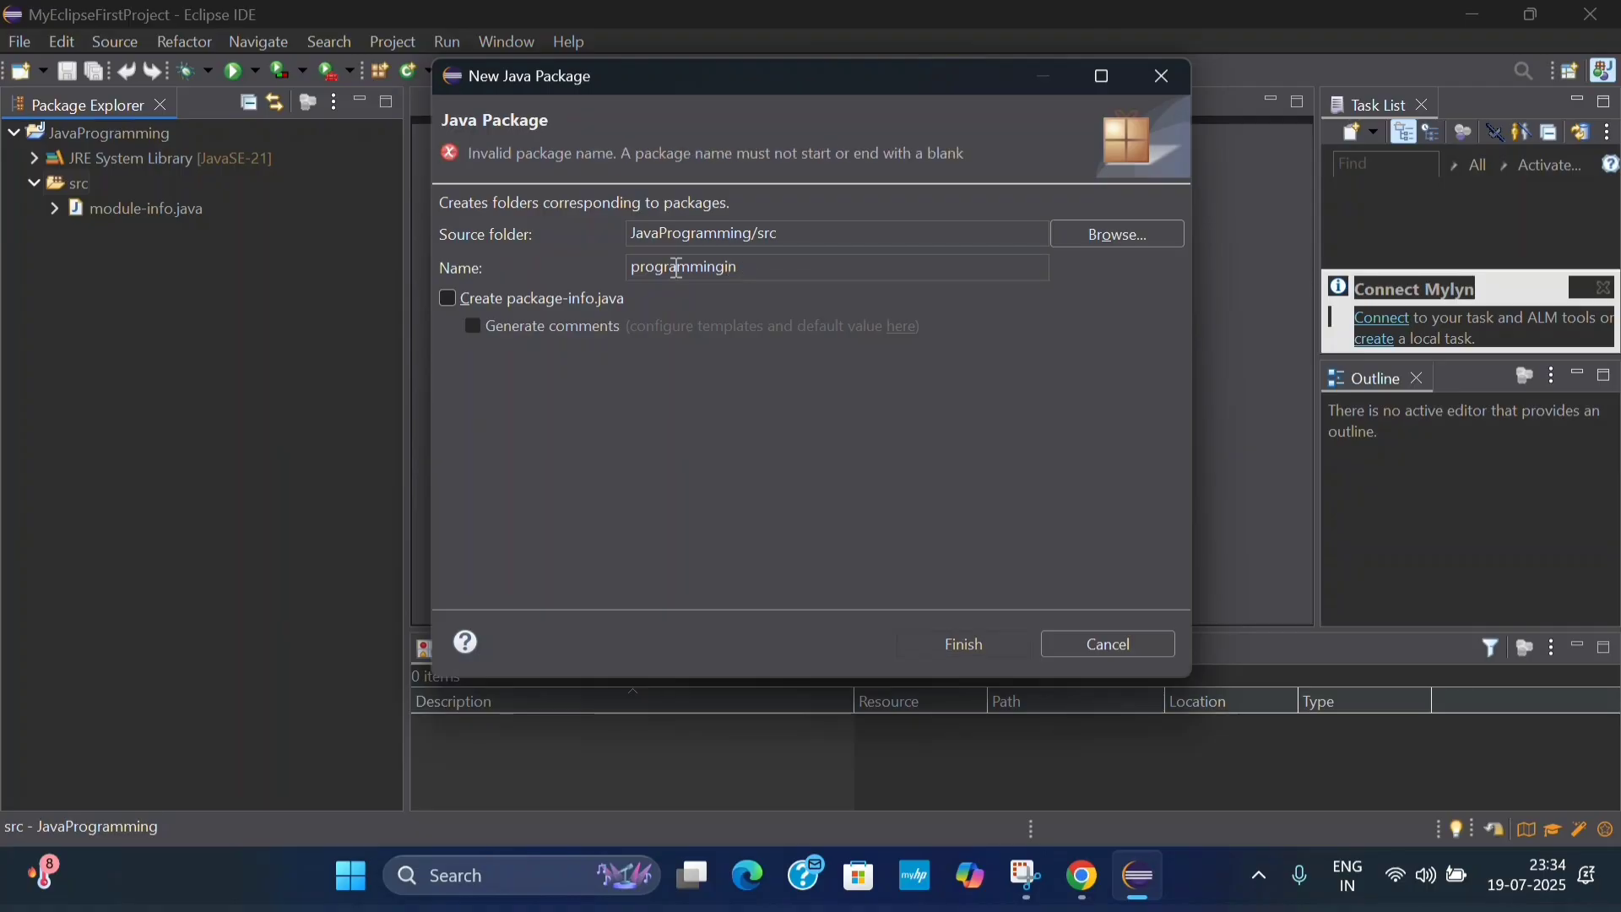
pyautogui.press('BackSpace')
pyautogui.write('java')
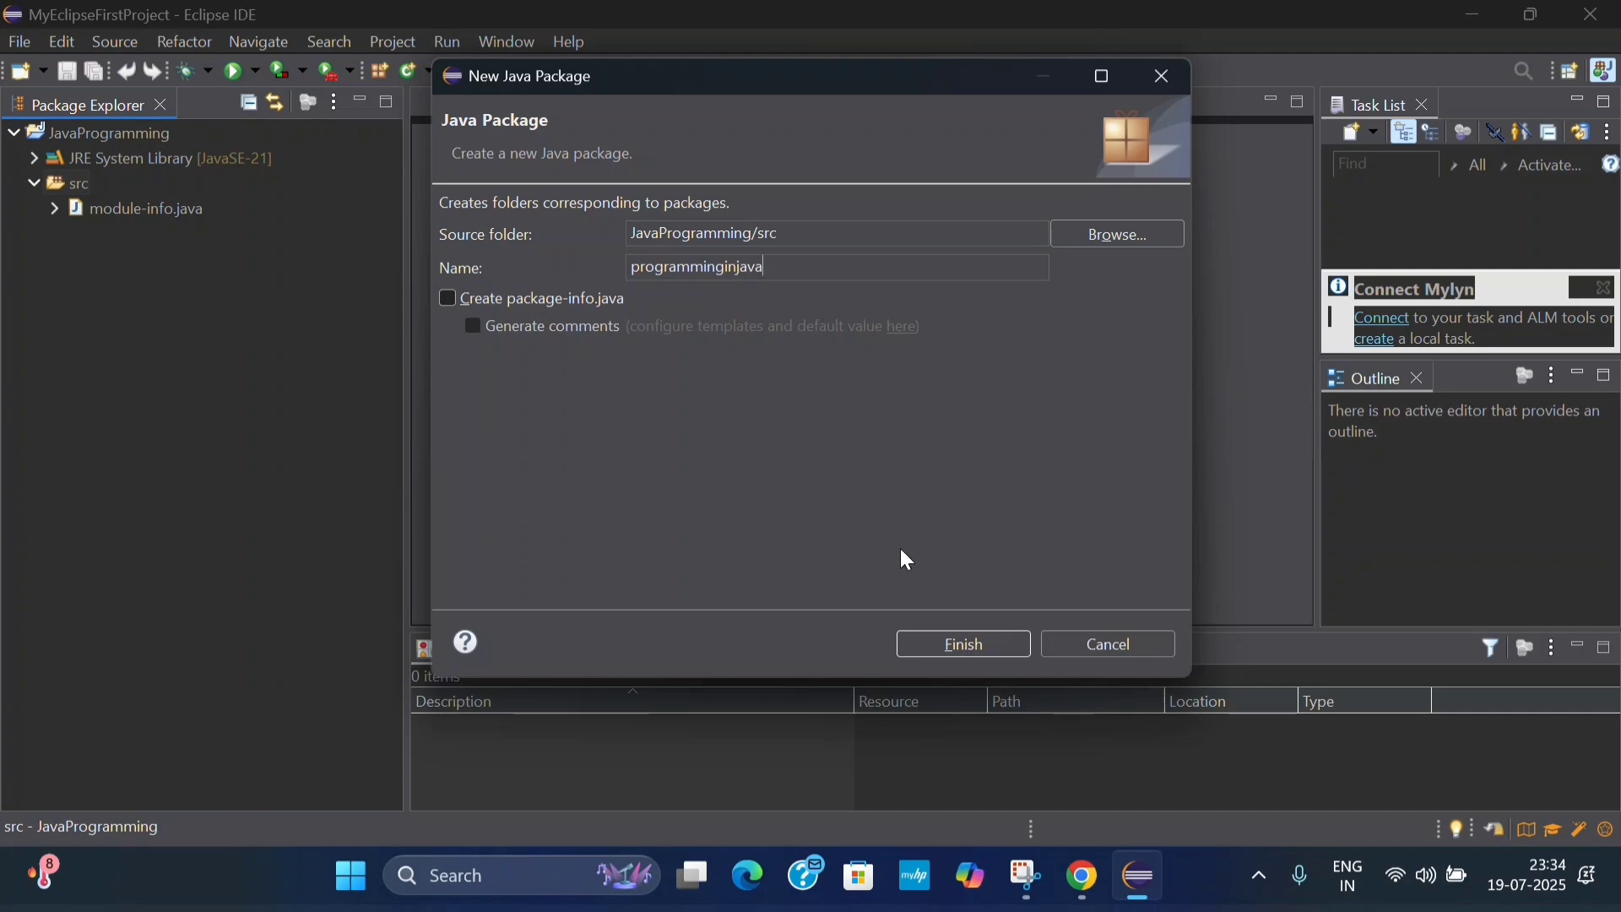
pyautogui.click(956, 649)
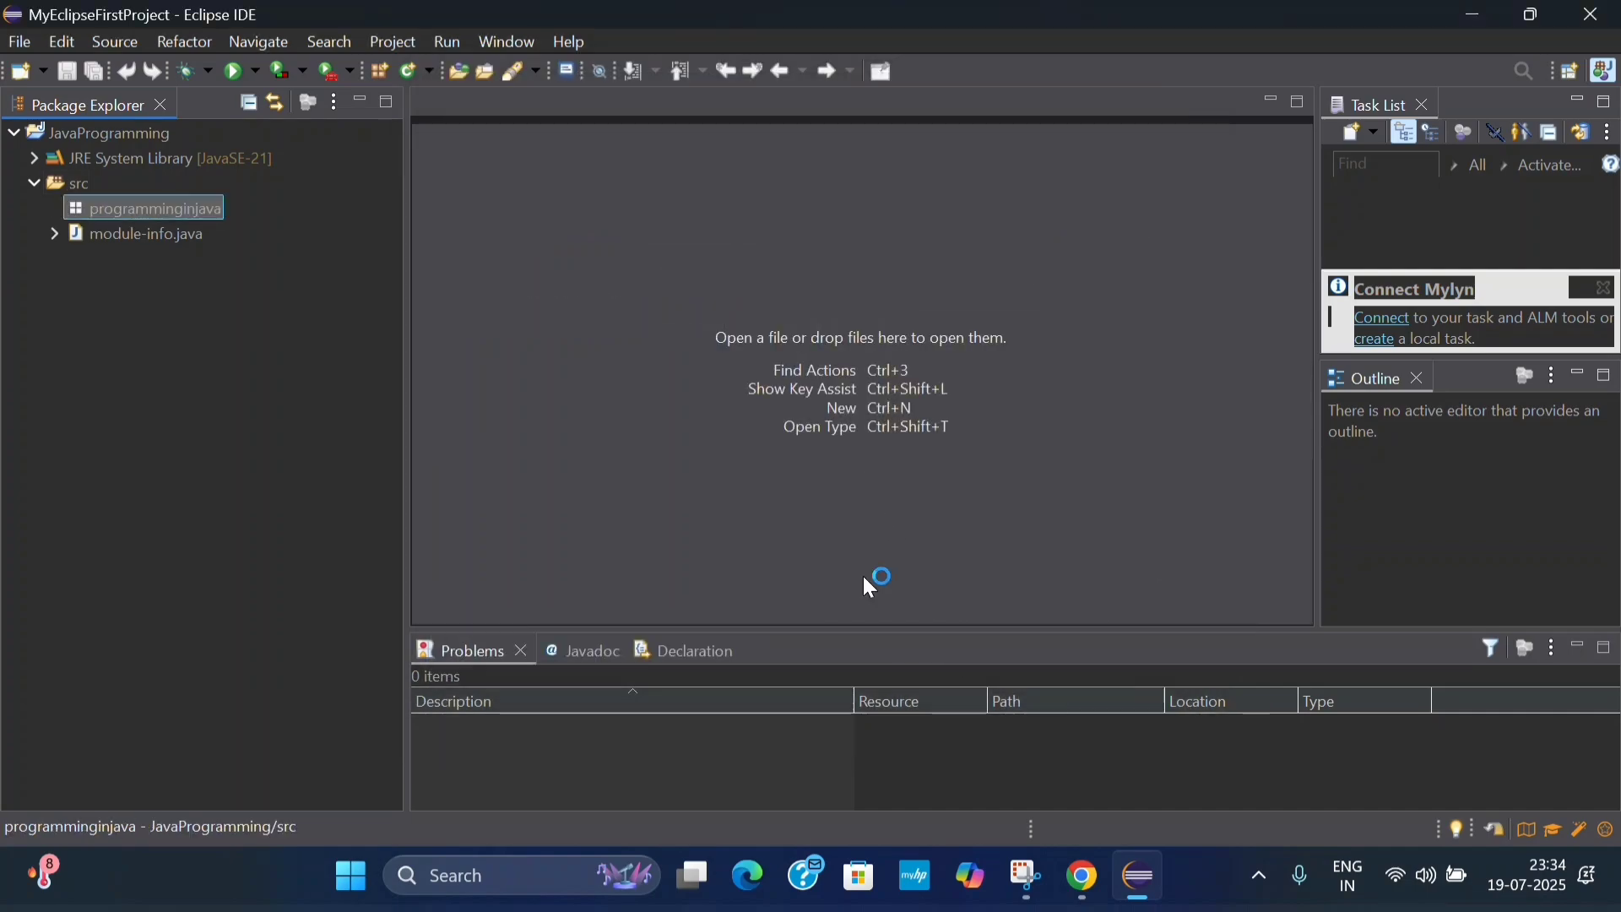
# - Create a public Java class named FirstProgram in the programminginjava package, keeping the default modifiers and method stub options
pyautogui.rightClick(123, 210)
pyautogui.moveTo(242, 45)
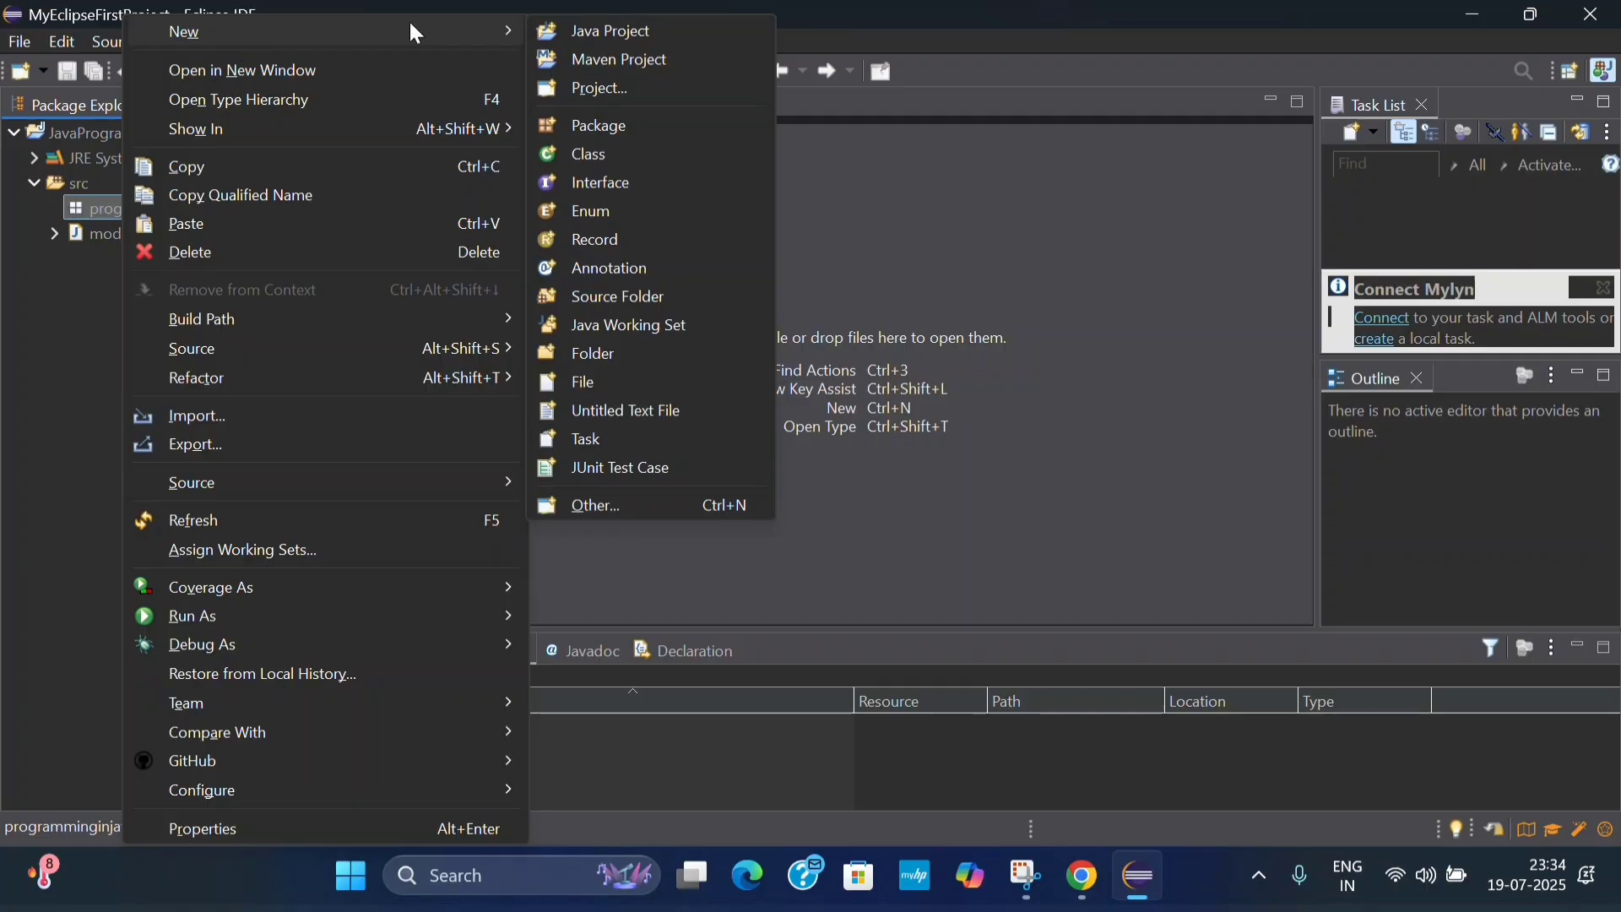
pyautogui.click(628, 156)
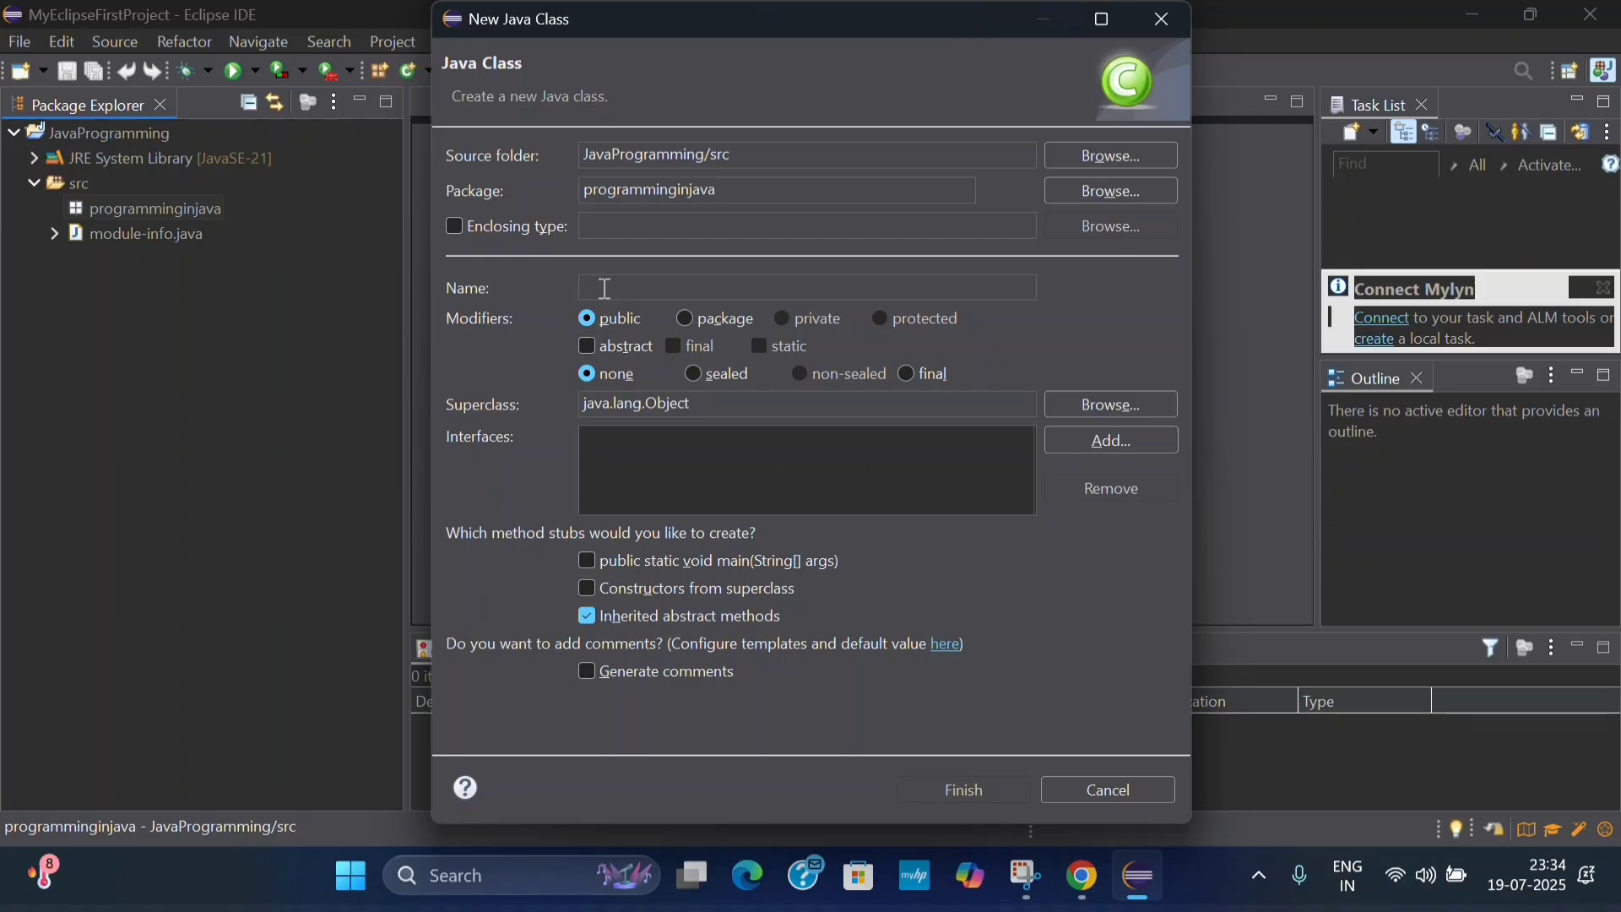
pyautogui.write('FirstProgram')
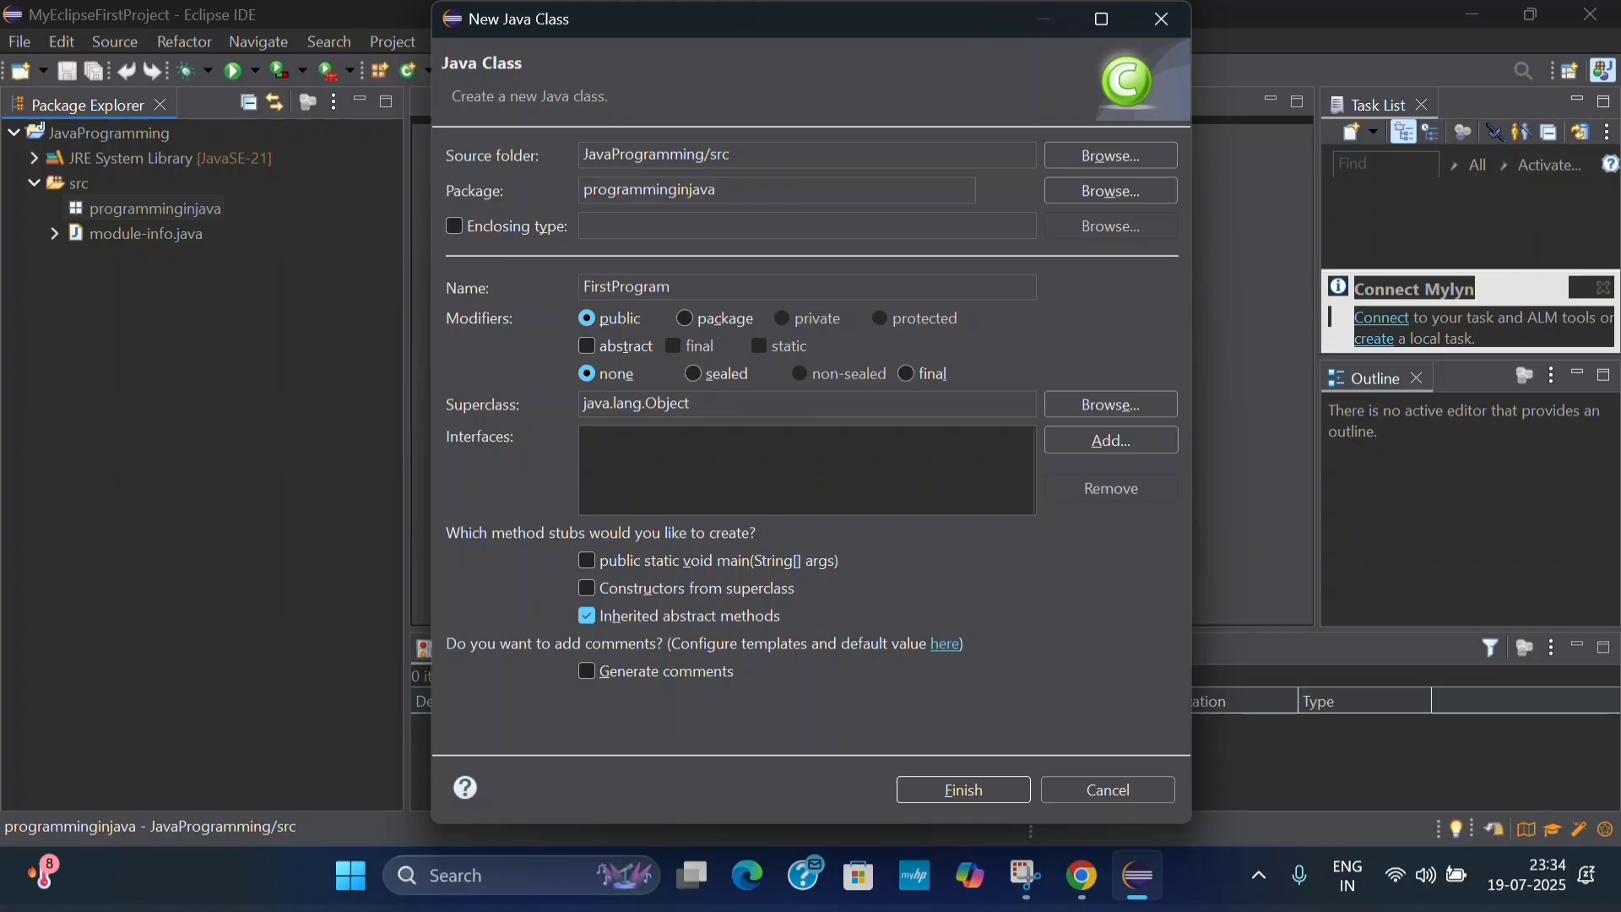
pyautogui.click(962, 793)
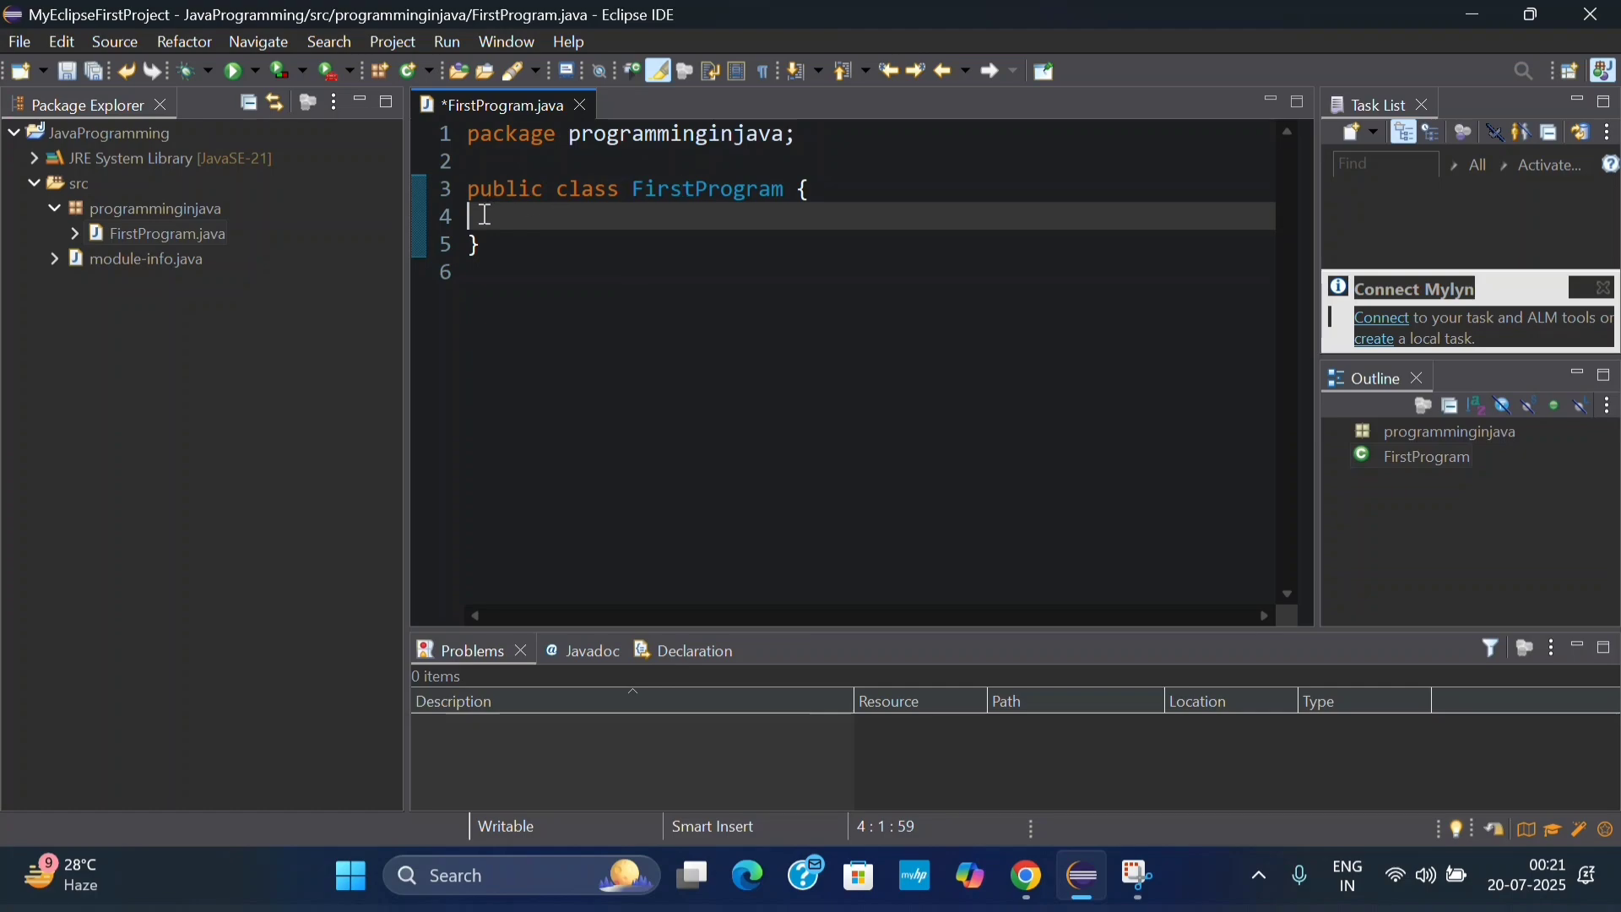
# - Insert an indented main method into the body of the FirstProgram class using the main method code template
pyautogui.press('Tab')
pyautogui.write('main')
pyautogui.hotkey('ctrl', 'space')
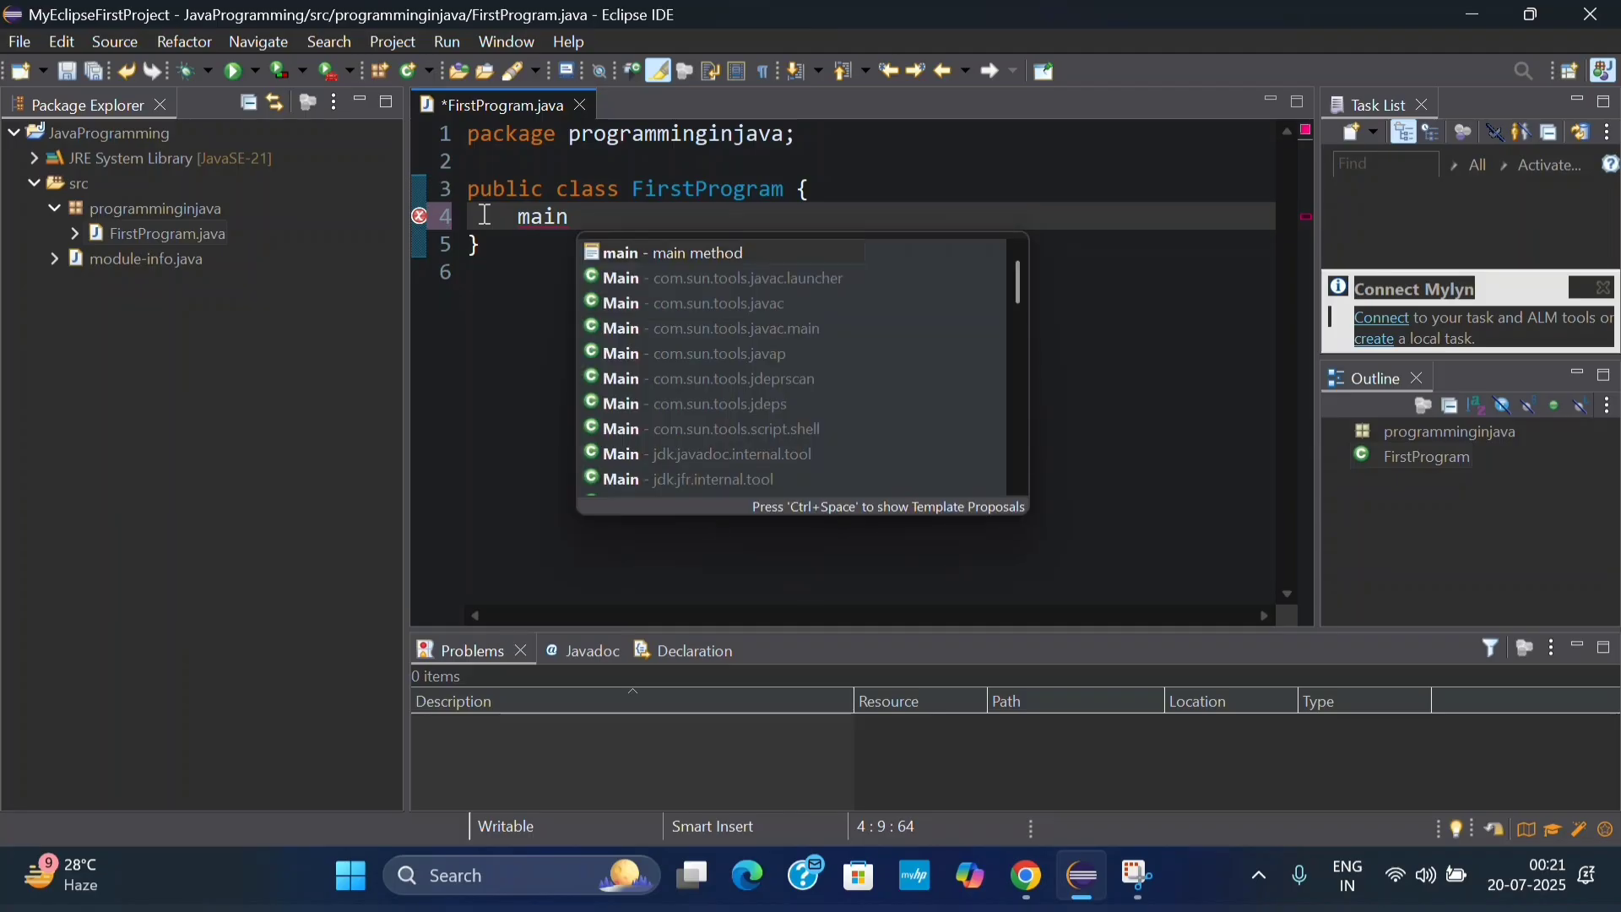
pyautogui.press('Return')
# - Add the statement System.out.println("Hello Java"); inside the main method and save FirstProgram.java
pyautogui.write('sy')
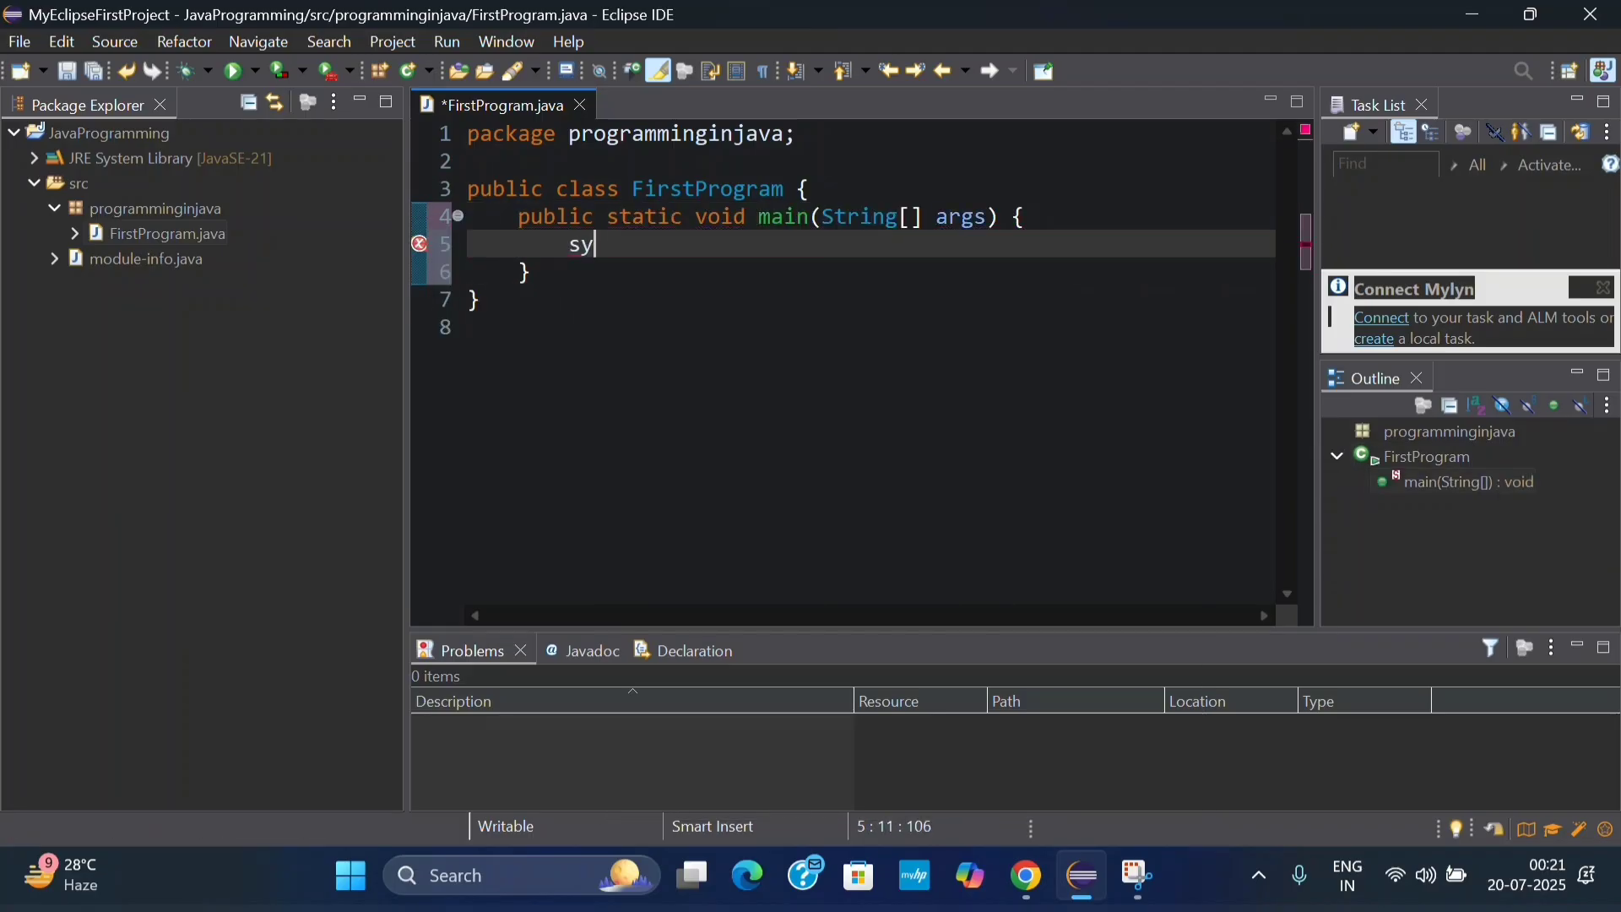
pyautogui.write('sout')
pyautogui.hotkey('ctrl', 'space')
pyautogui.press('Return')
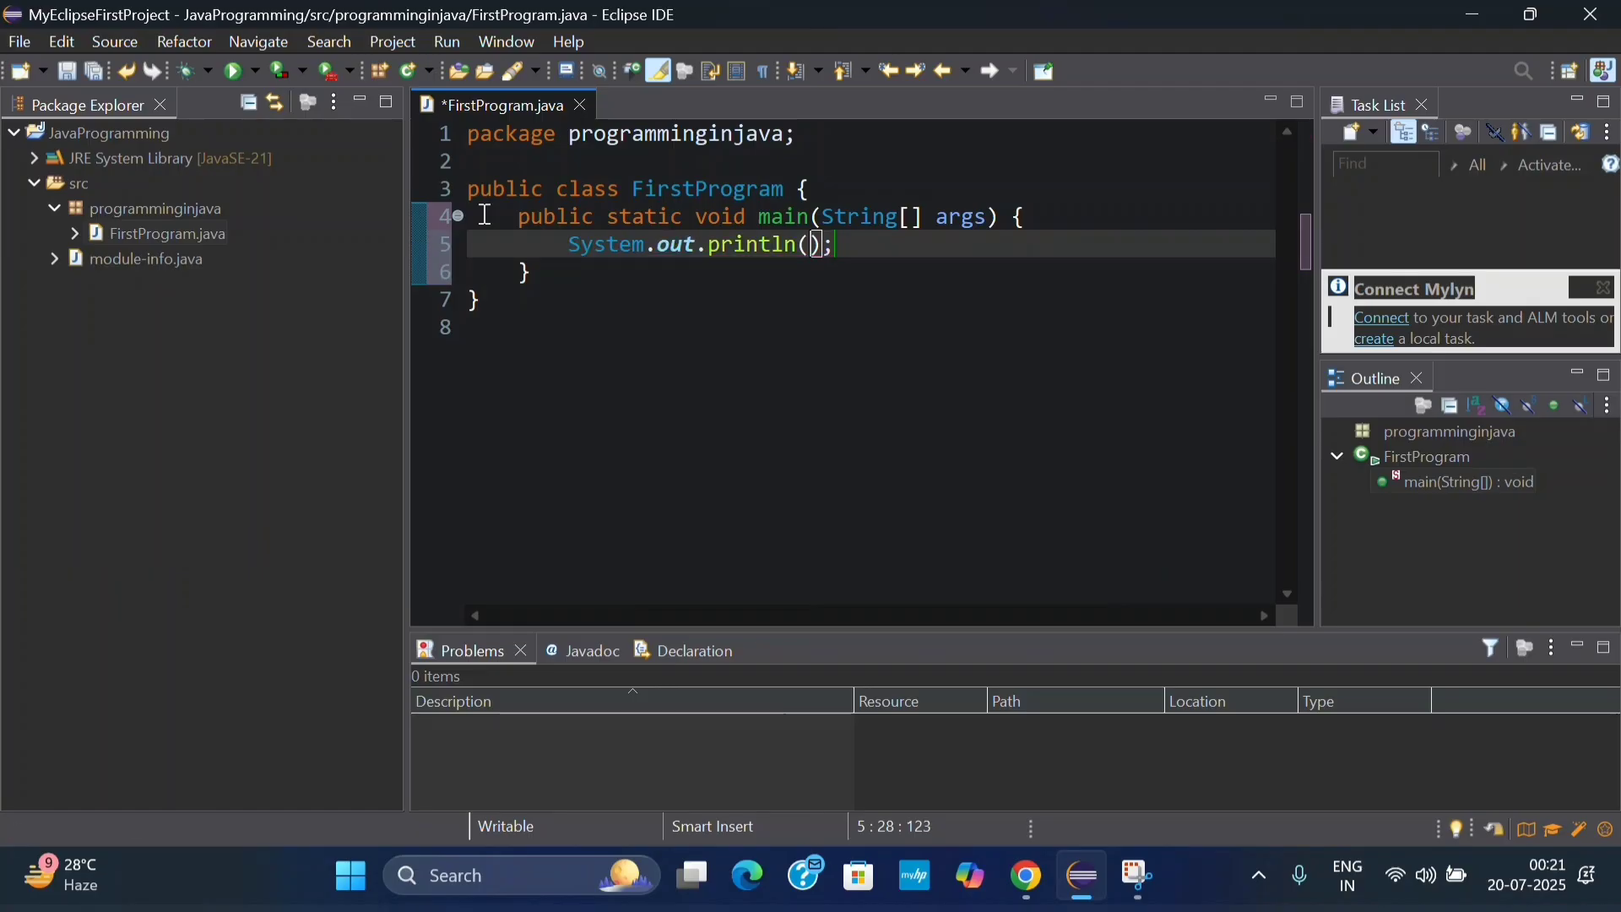
pyautogui.write('"Hello ')
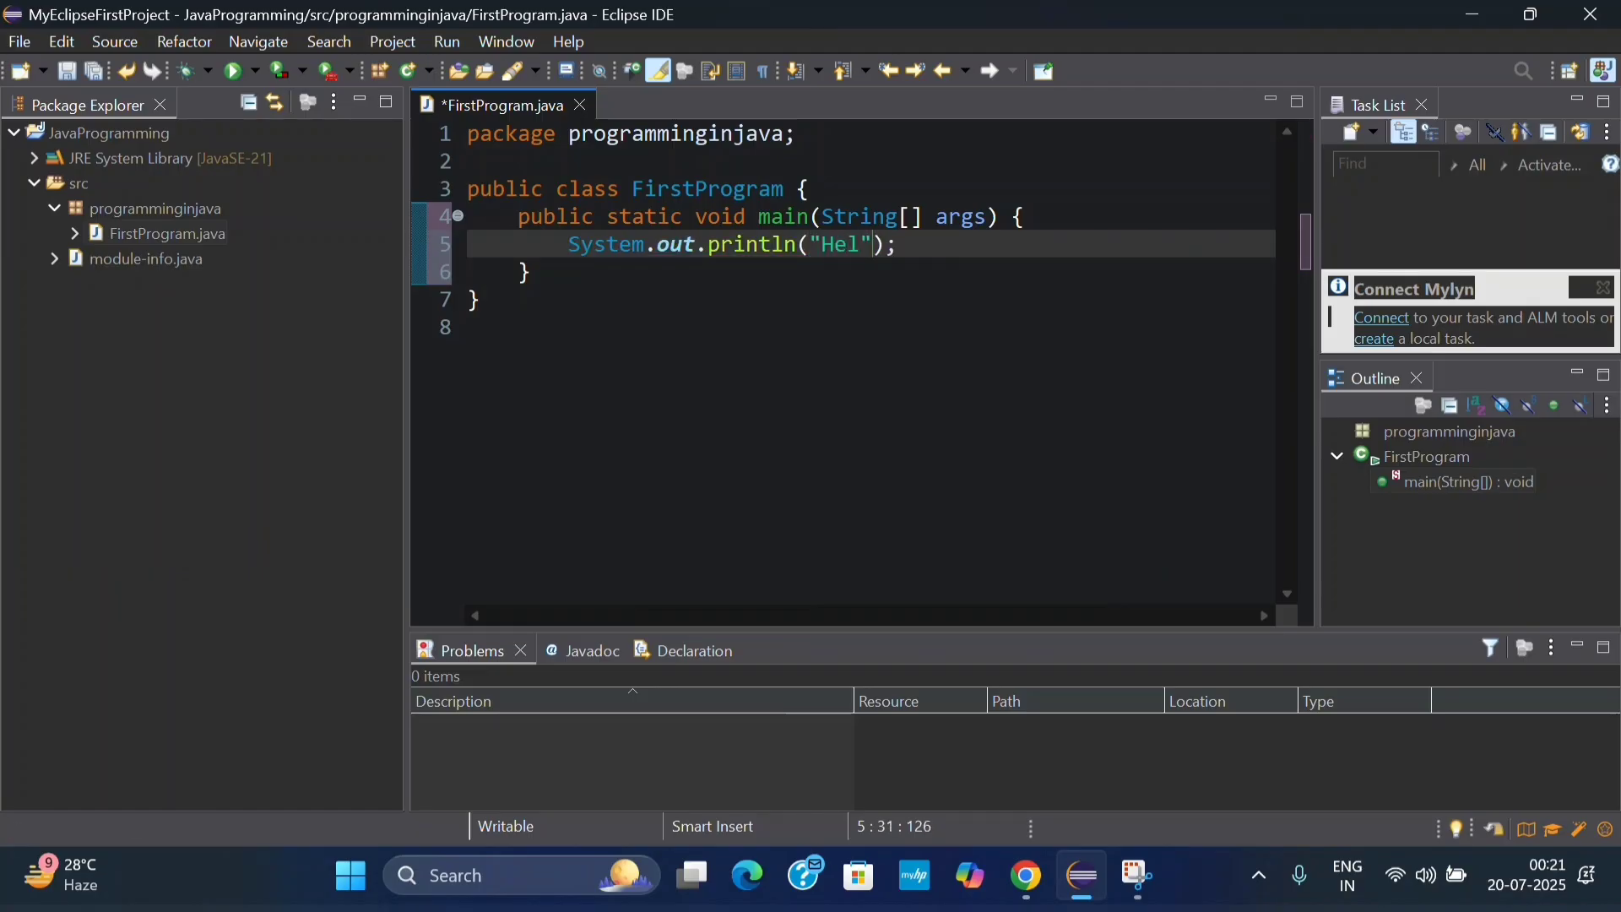
pyautogui.write('Java')
pyautogui.press('End')
pyautogui.hotkey('ctrl', 's')
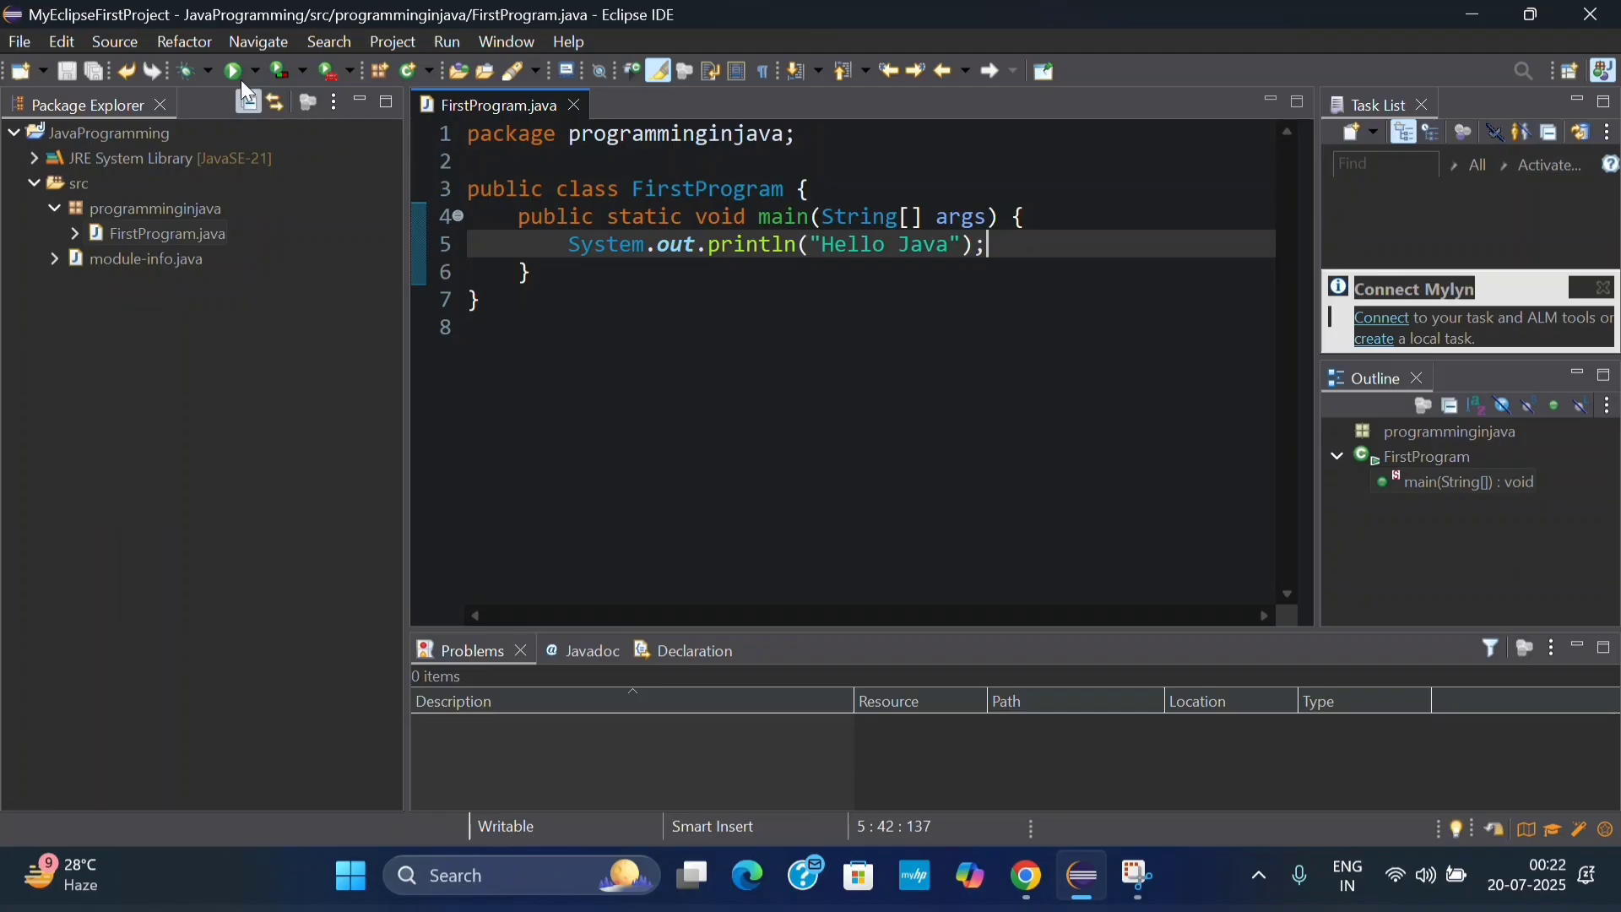